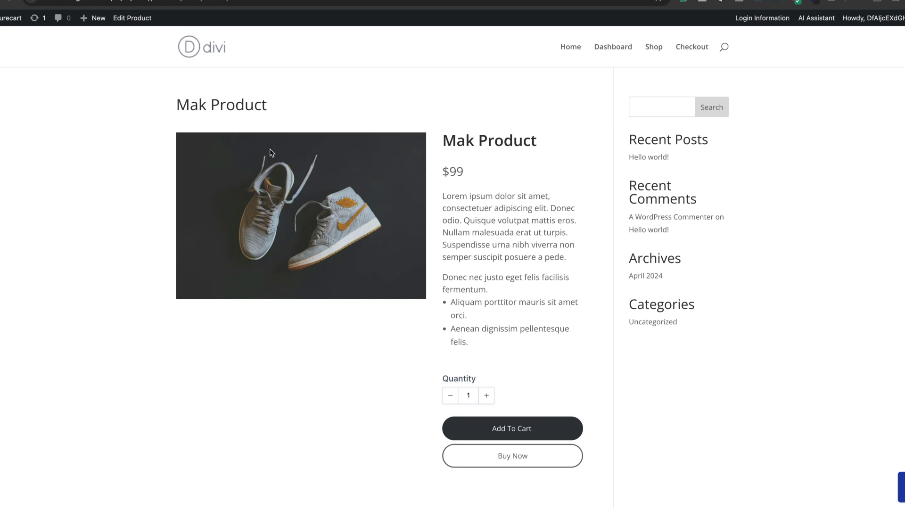
Review the SureCart customer dashboard, then the checkout page with its $138 order summary.
{"action": "left_click", "coordinate": [306, 10]}
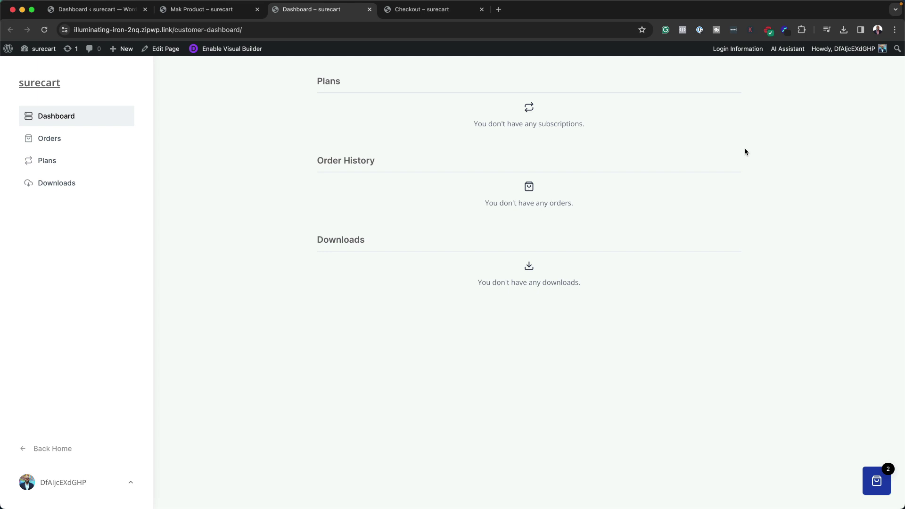
{"action": "left_click", "coordinate": [430, 9]}
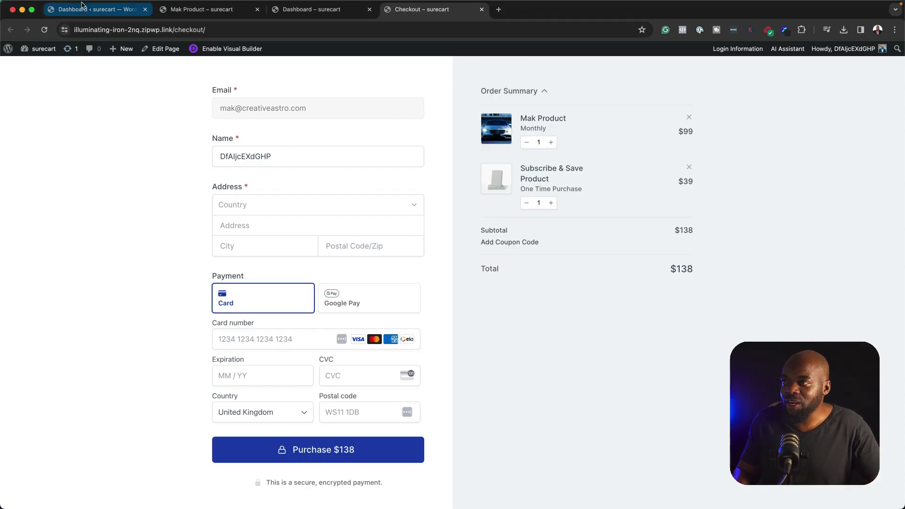
Return to WordPress admin and launch the Divi Theme Builder from the Divi menu.
{"action": "left_click", "coordinate": [82, 11]}
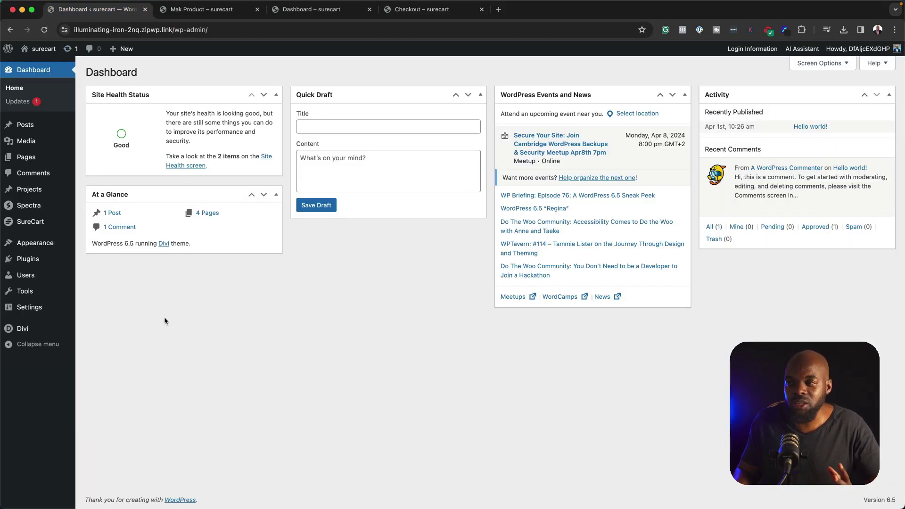
{"action": "mouse_move", "coordinate": [24, 330]}
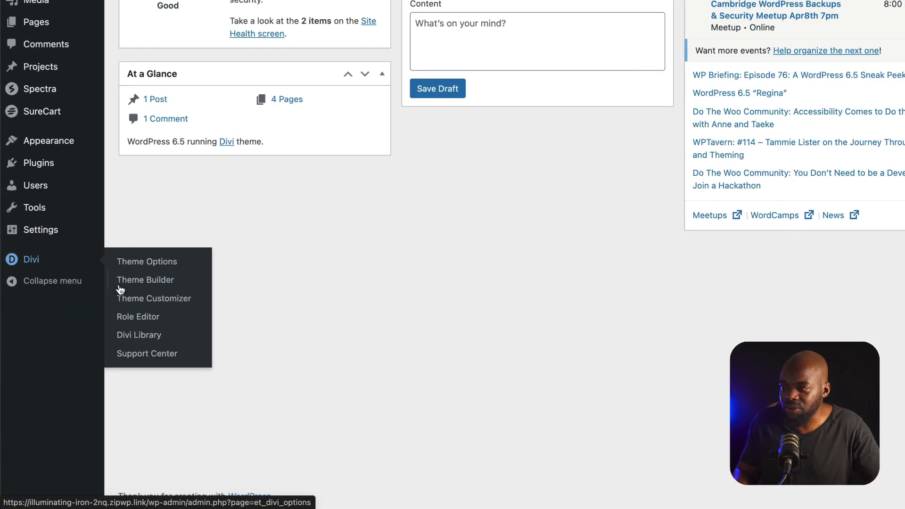
{"action": "left_click", "coordinate": [128, 281]}
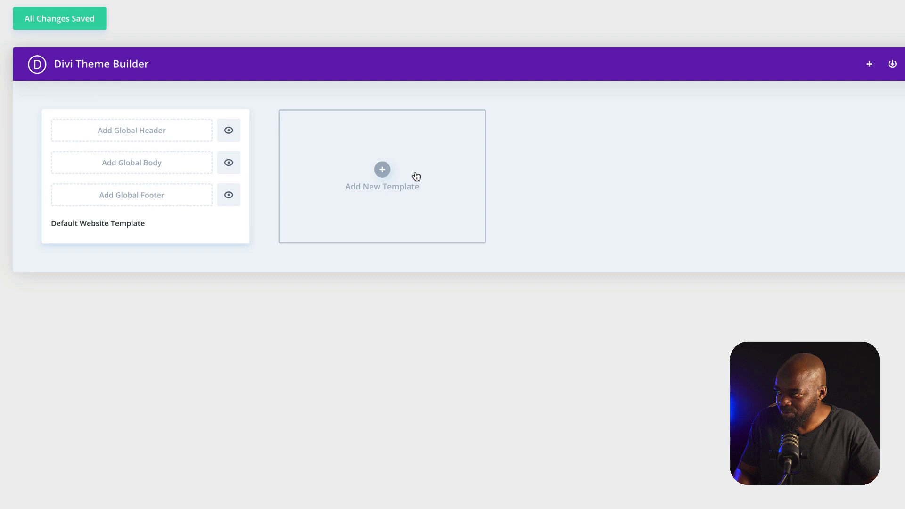
Build a new template from scratch assigned to All SureCart Products.
{"action": "left_click", "coordinate": [382, 170]}
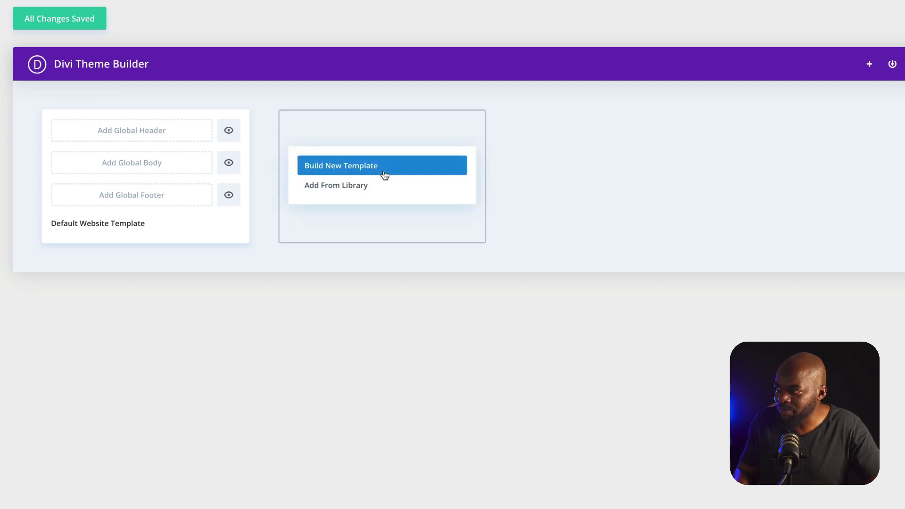
{"action": "left_click", "coordinate": [384, 175]}
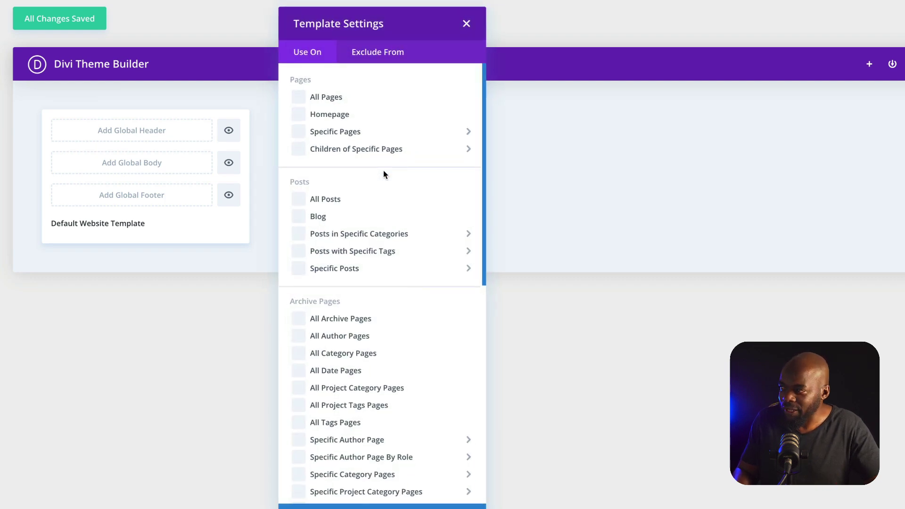
{"action": "scroll", "coordinate": [420, 289], "scroll_direction": "down", "scroll_amount": 9}
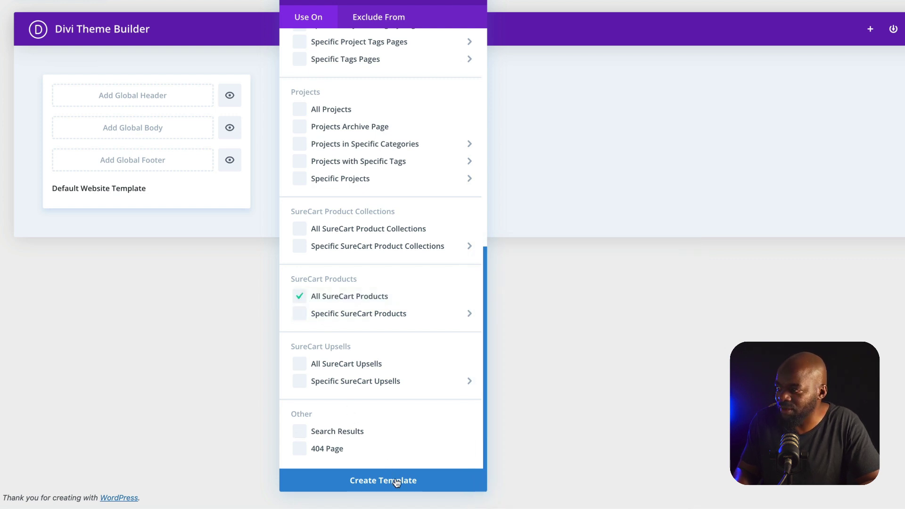
{"action": "left_click", "coordinate": [396, 482]}
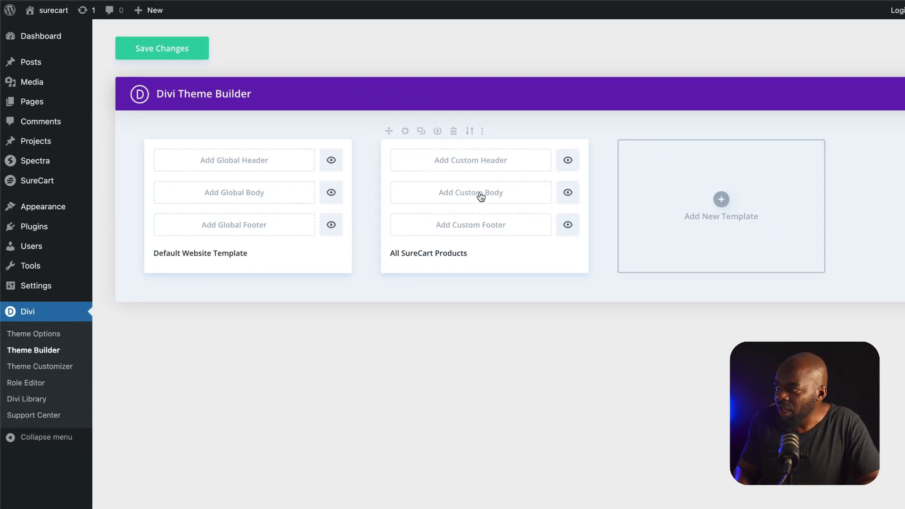
Start a custom body with a one-column row containing a Text module.
{"action": "left_click", "coordinate": [480, 197]}
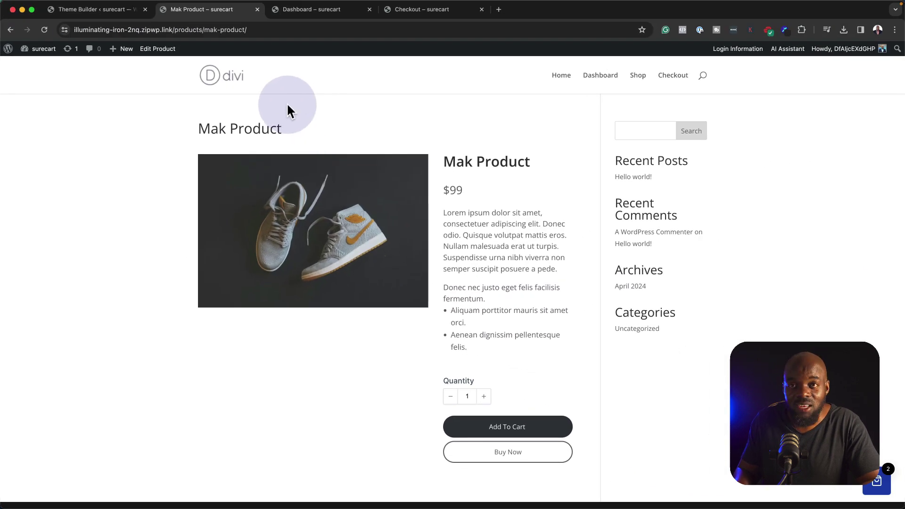
{"action": "left_click", "coordinate": [132, 10]}
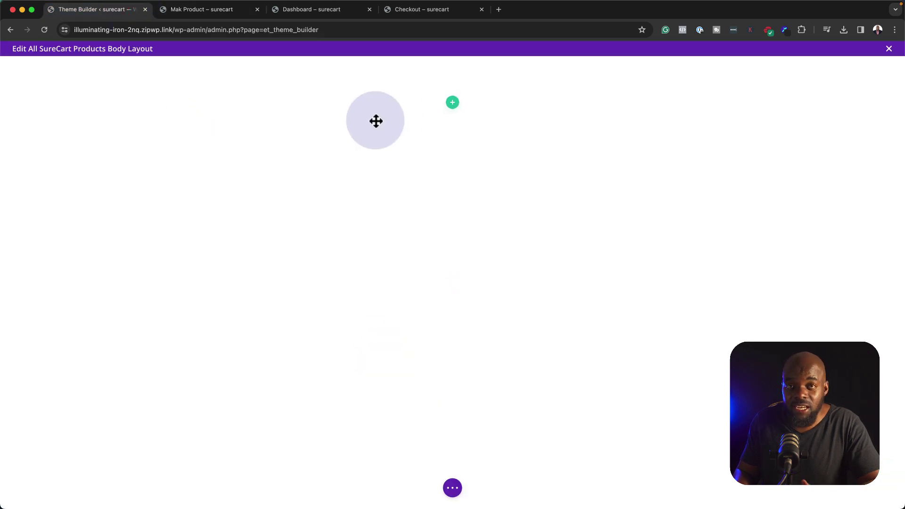
{"action": "left_click", "coordinate": [452, 103]}
{"action": "left_click", "coordinate": [402, 178]}
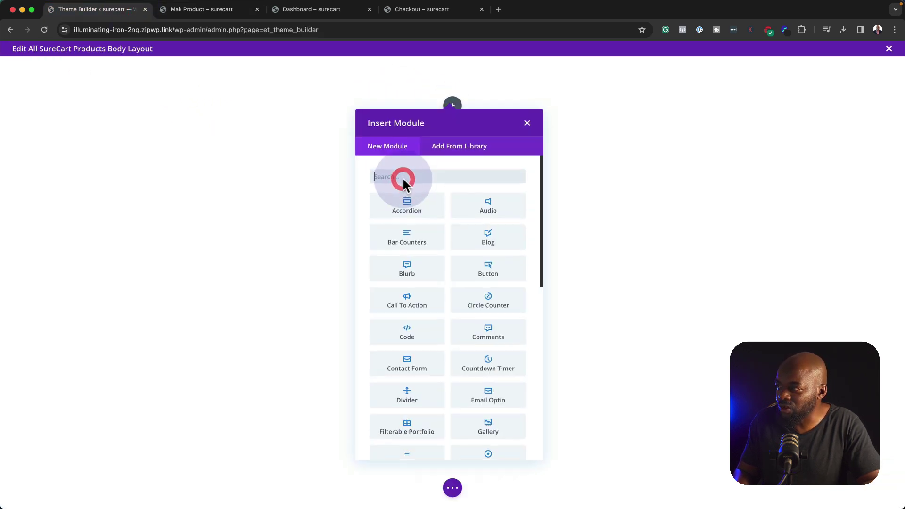
{"action": "left_click", "coordinate": [402, 177]}
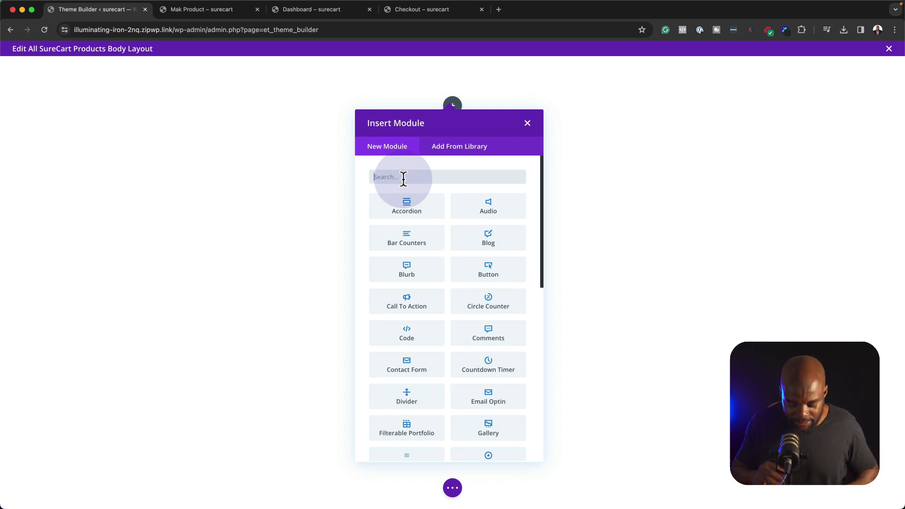
{"action": "type", "text": "text"}
{"action": "left_click", "coordinate": [424, 212]}
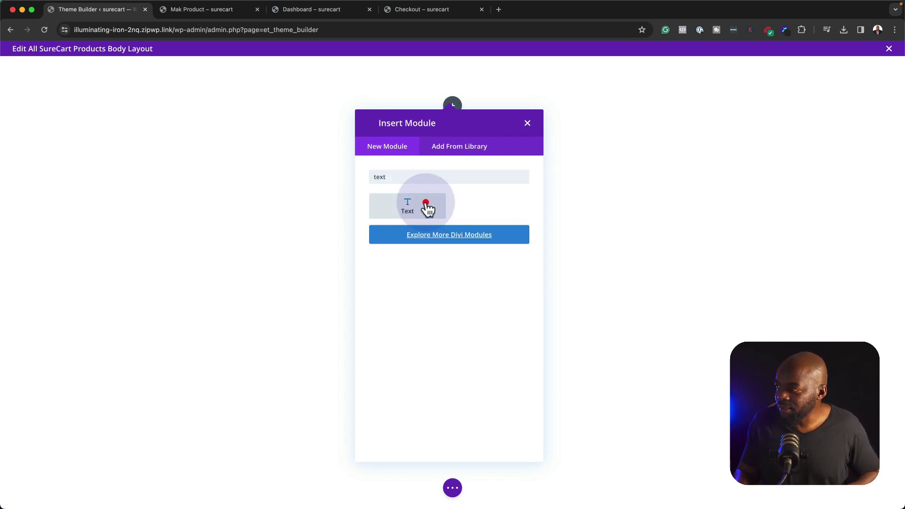
Fill the Text module with the dynamic Post/Archive Title.
{"action": "left_click", "coordinate": [175, 78]}
{"action": "left_click", "coordinate": [157, 219]}
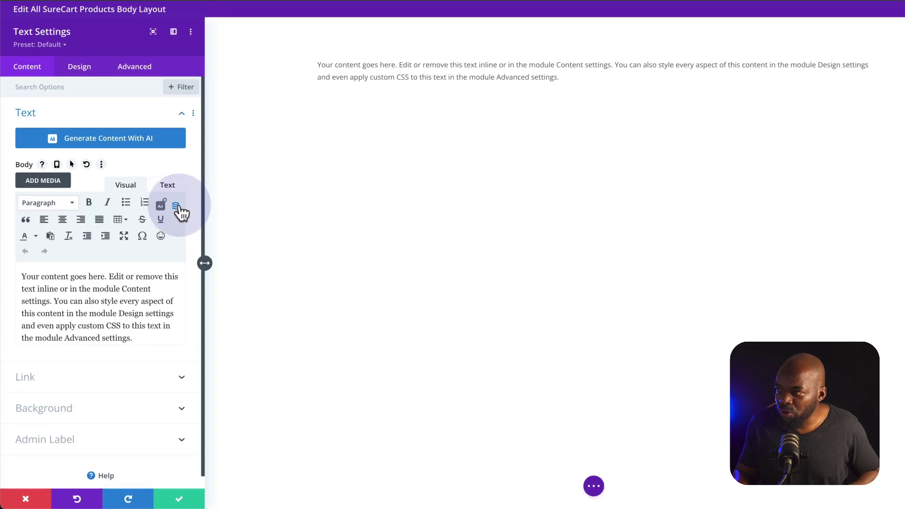
{"action": "left_click", "coordinate": [176, 206]}
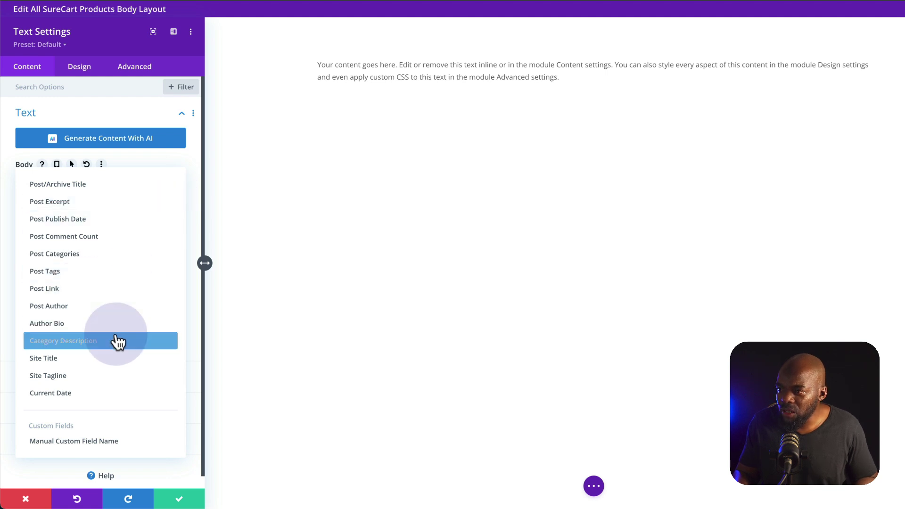
{"action": "left_click", "coordinate": [108, 185]}
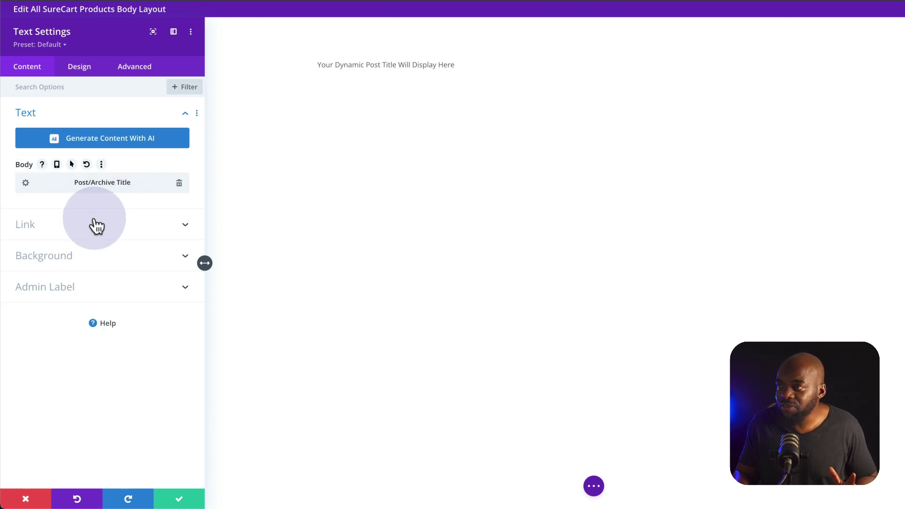
Set the title text font to Poppins Semi Bold.
{"action": "left_click", "coordinate": [90, 73]}
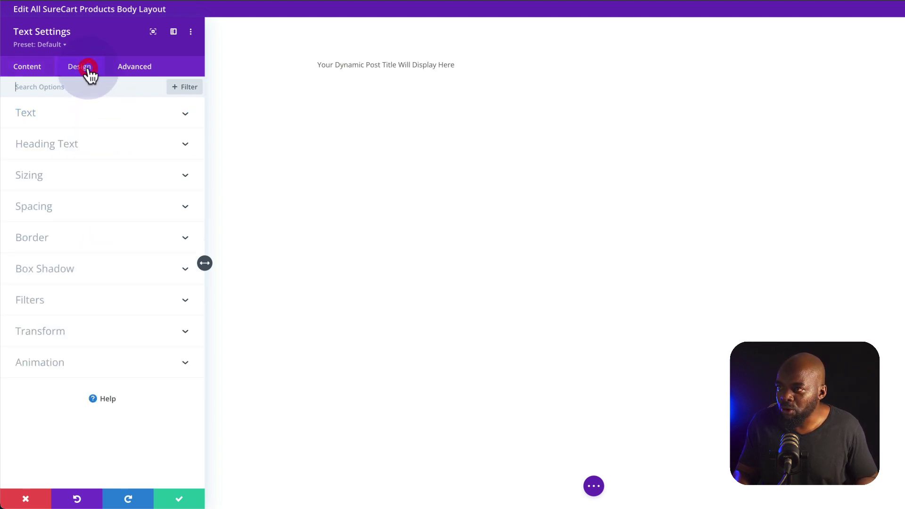
{"action": "left_click", "coordinate": [81, 118]}
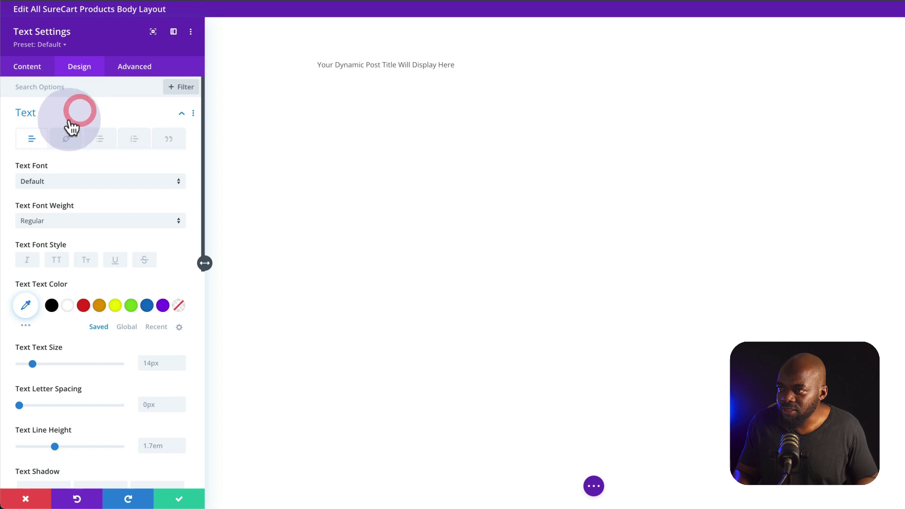
{"action": "left_click", "coordinate": [74, 182]}
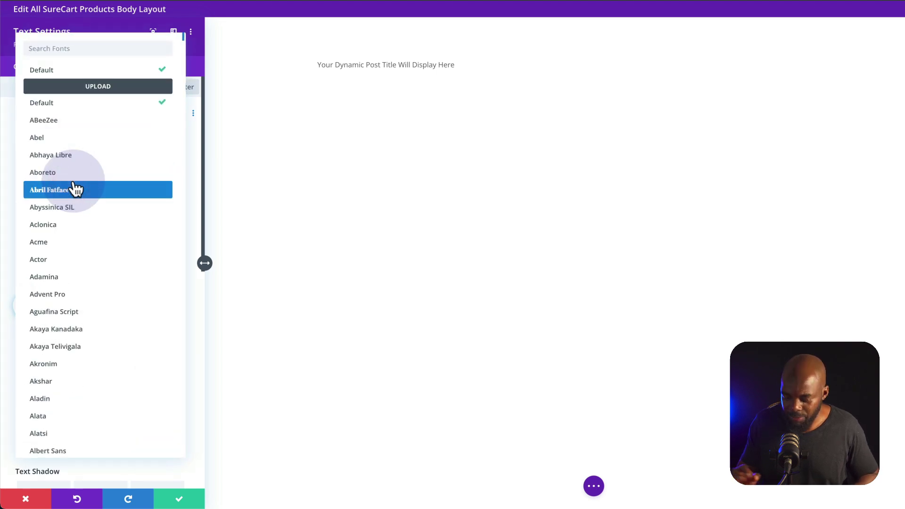
{"action": "type", "text": "popp"}
{"action": "left_click", "coordinate": [136, 70]}
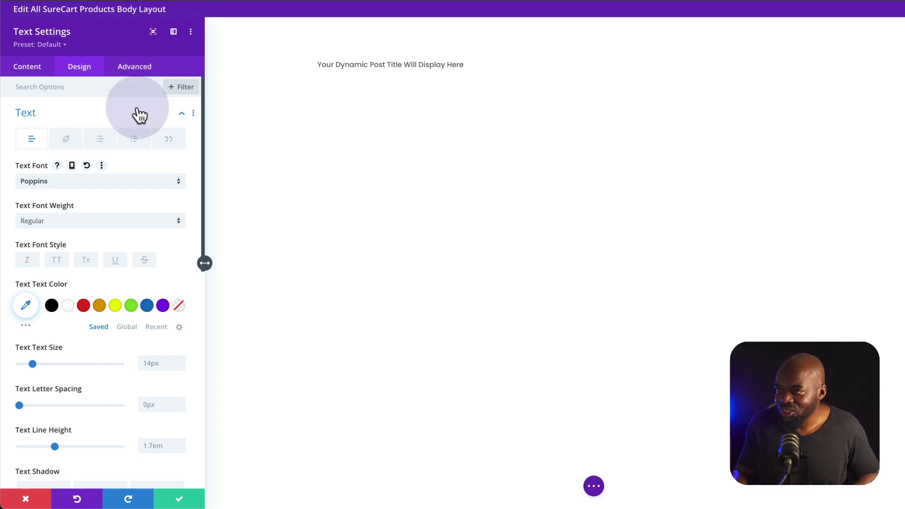
{"action": "left_click", "coordinate": [62, 222]}
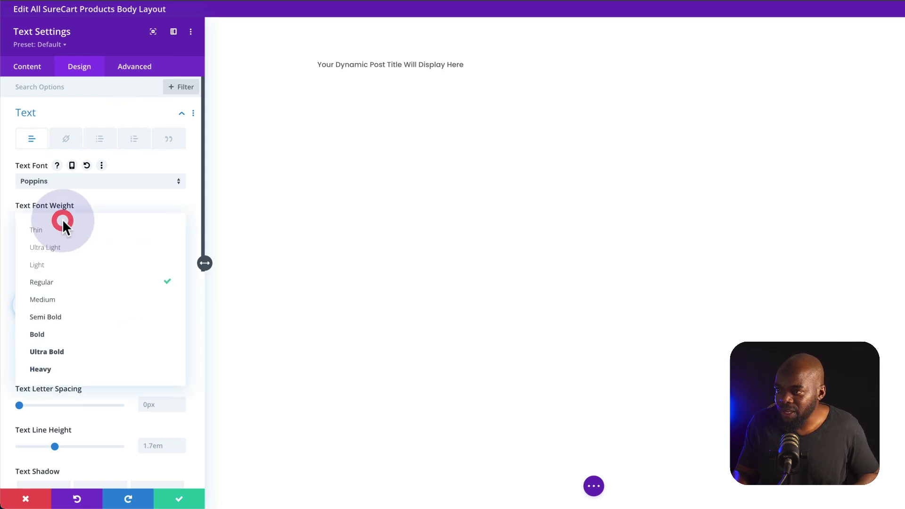
{"action": "left_click", "coordinate": [74, 315]}
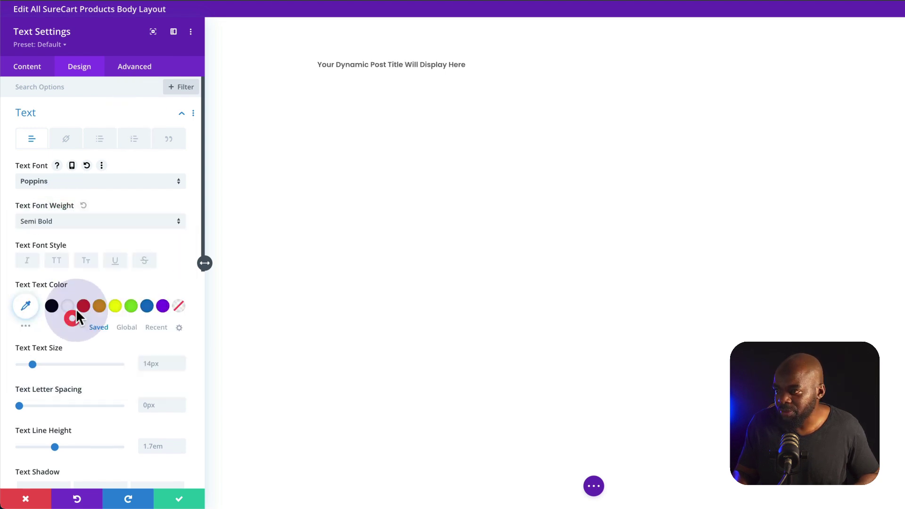
Make the title 18px, 4px letter-spaced, uppercase and white, and save the module.
{"action": "left_click", "coordinate": [181, 360]}
{"action": "key", "text": "Up"}
{"action": "key", "text": "Up"}
{"action": "key", "text": "Up"}
{"action": "key", "text": "Up"}
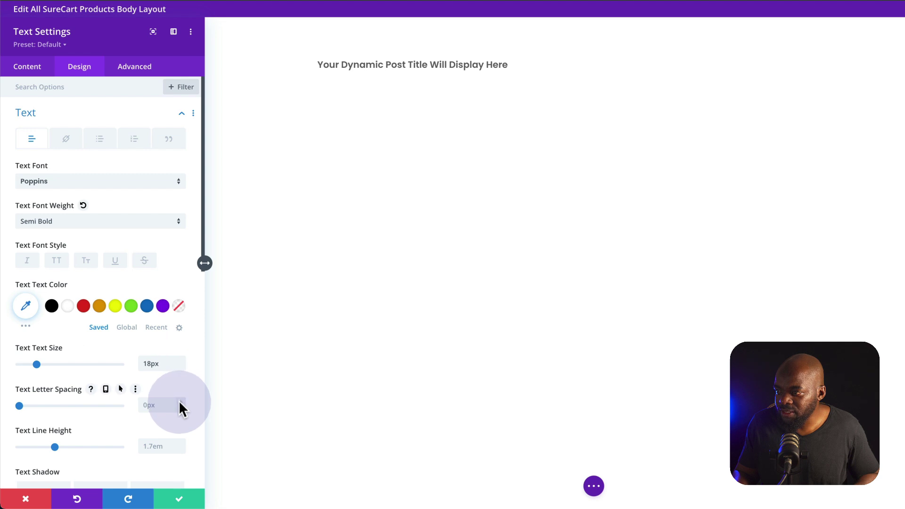
{"action": "left_click", "coordinate": [180, 400]}
{"action": "key", "text": "Up"}
{"action": "key", "text": "Up"}
{"action": "key", "text": "Up"}
{"action": "key", "text": "Up"}
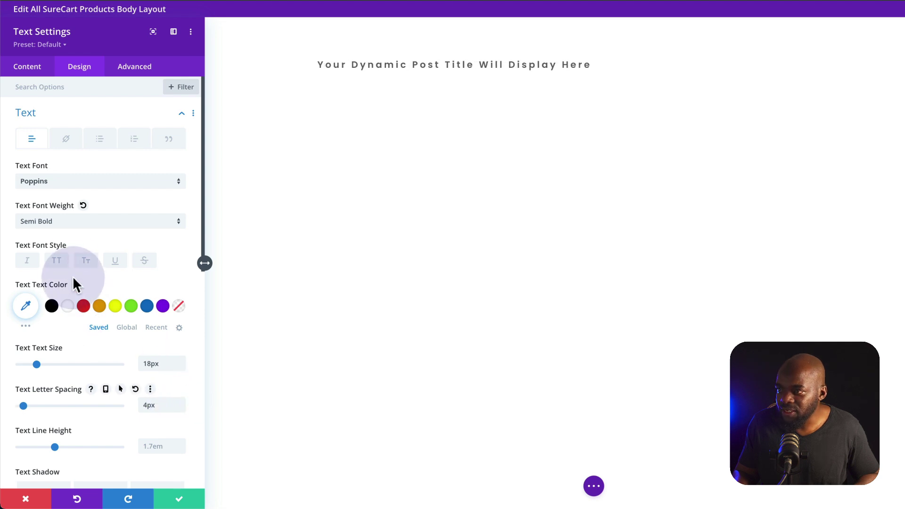
{"action": "left_click", "coordinate": [57, 261]}
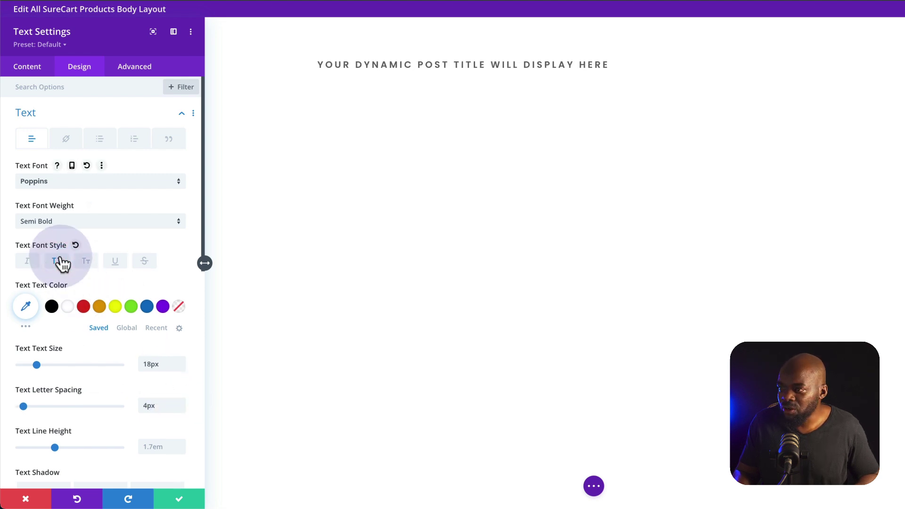
{"action": "left_click", "coordinate": [69, 308]}
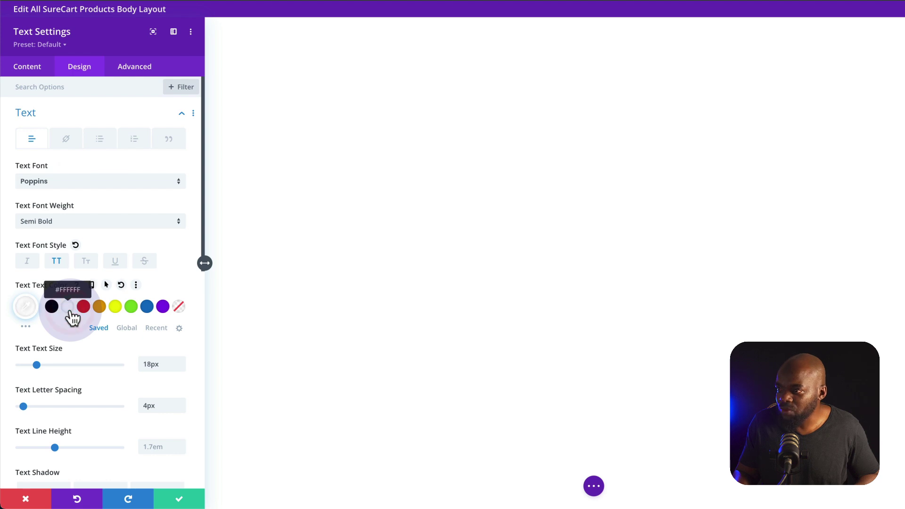
{"action": "scroll", "coordinate": [81, 373], "scroll_direction": "down", "scroll_amount": 3}
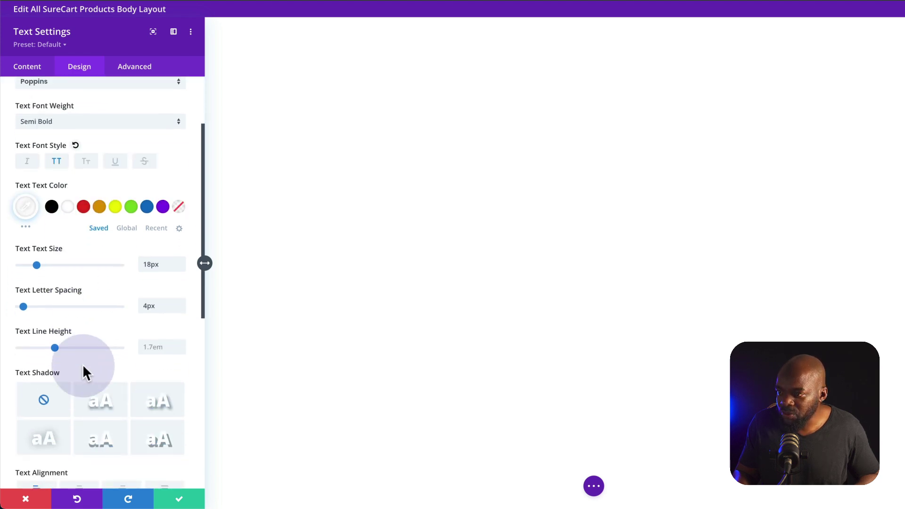
{"action": "scroll", "coordinate": [83, 363], "scroll_direction": "down", "scroll_amount": 3}
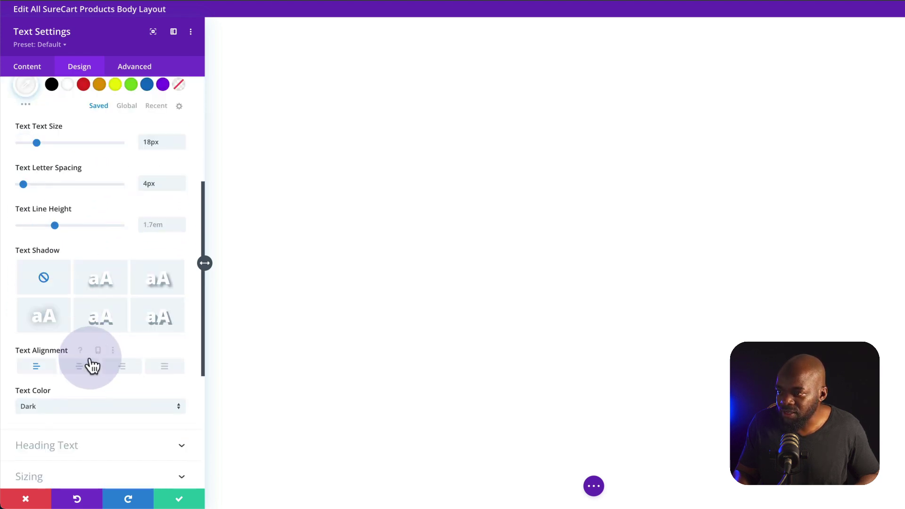
{"action": "left_click", "coordinate": [180, 499]}
{"action": "left_click", "coordinate": [28, 29]}
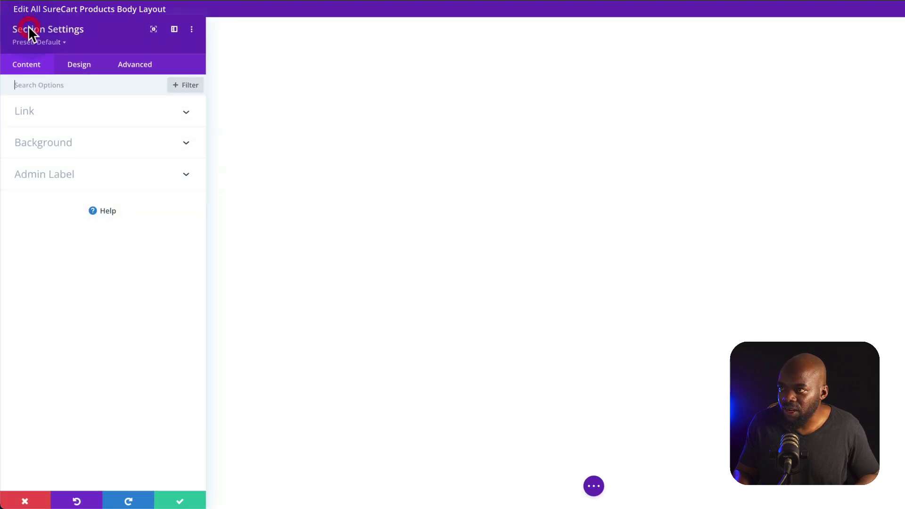
Give the title section a dark gray #2b2b2b background.
{"action": "left_click", "coordinate": [59, 143]}
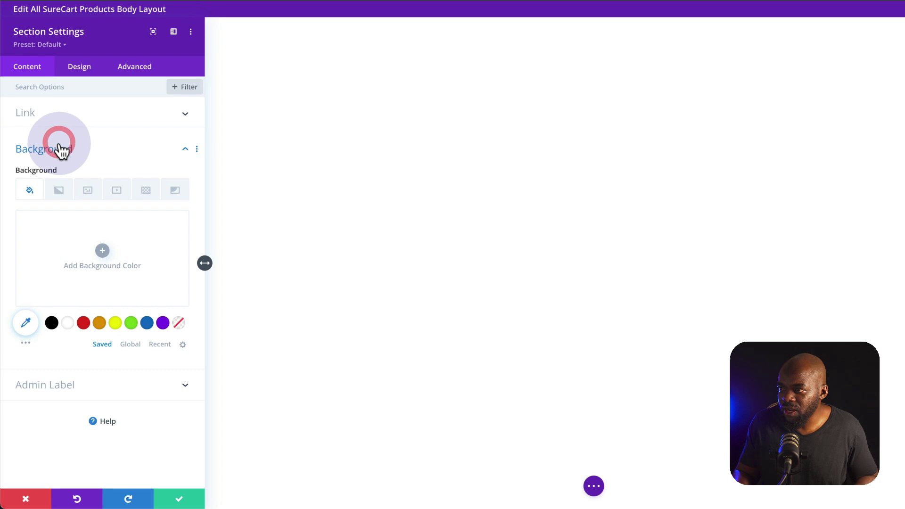
{"action": "left_click", "coordinate": [53, 323]}
{"action": "left_click", "coordinate": [19, 293]}
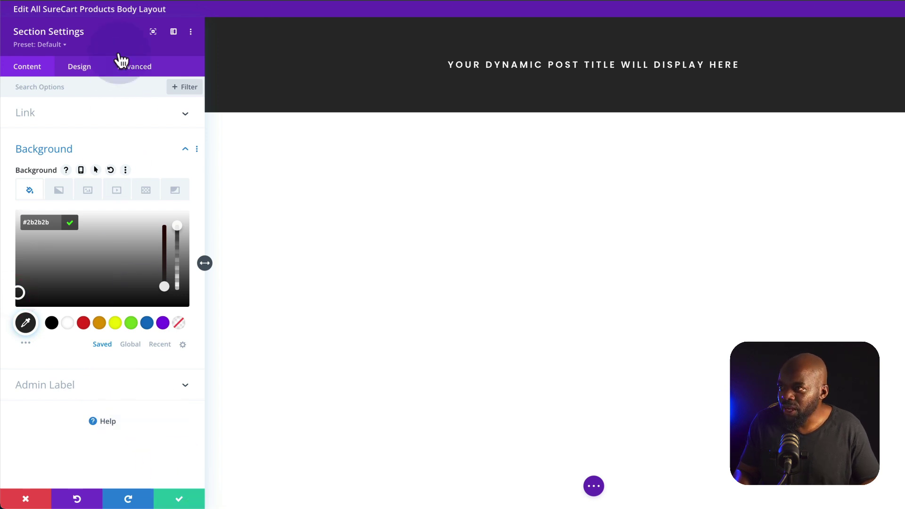
Set the section's top and bottom padding to 6% and close its settings.
{"action": "left_click", "coordinate": [82, 73]}
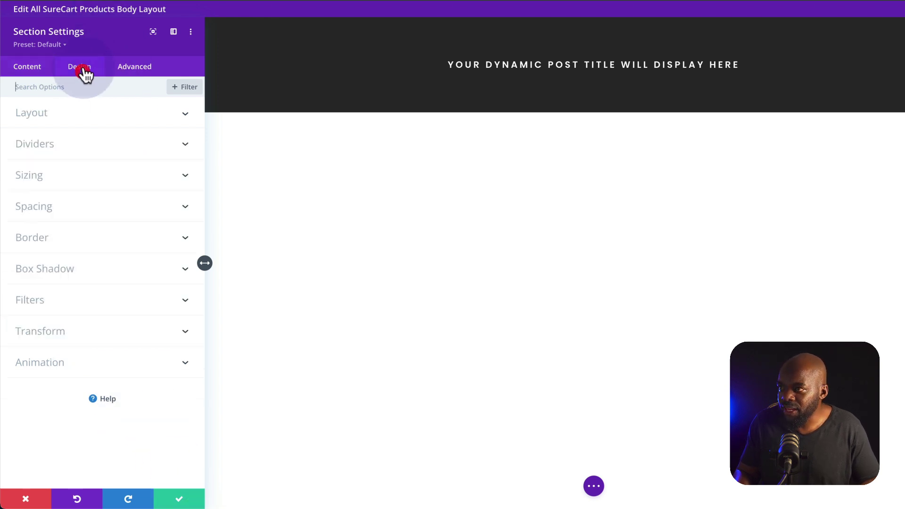
{"action": "left_click", "coordinate": [69, 212]}
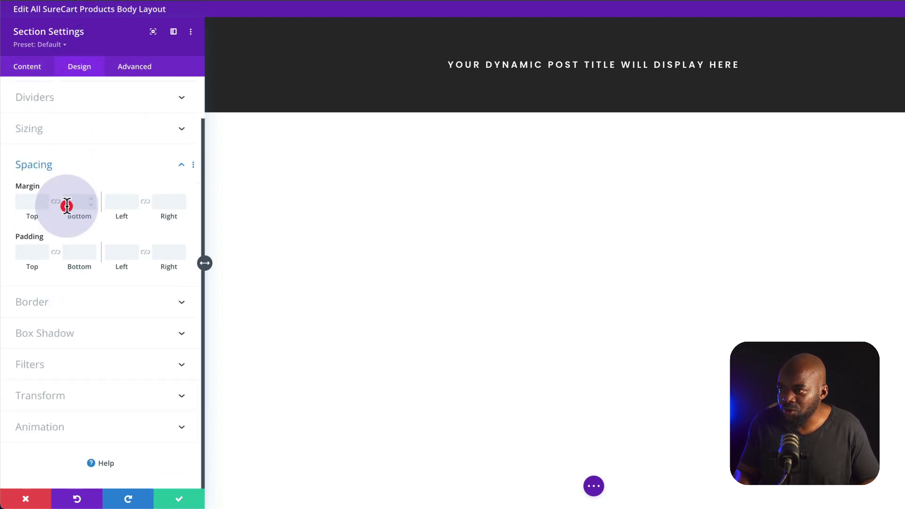
{"action": "left_click", "coordinate": [36, 254]}
{"action": "type", "text": "2"}
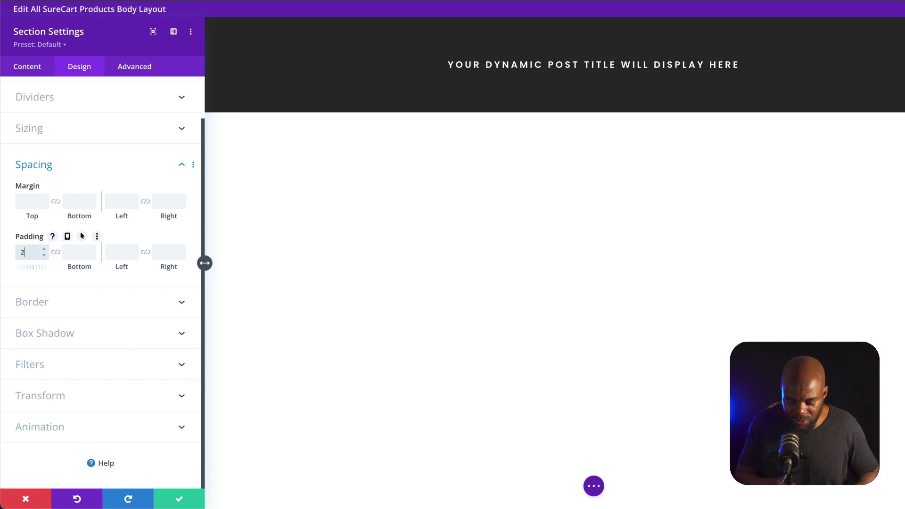
{"action": "left_click", "coordinate": [541, 208]}
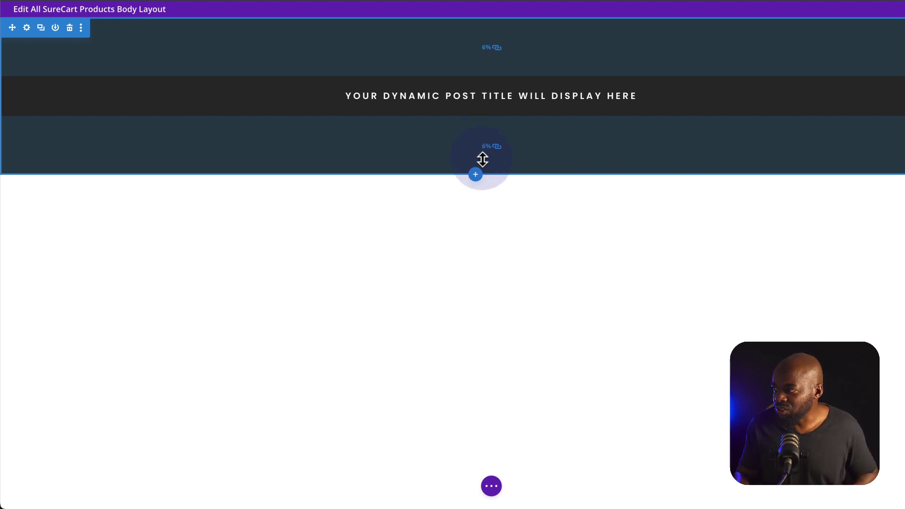
Add a regular one-column section below the banner holding a Post Content module.
{"action": "left_click", "coordinate": [473, 175]}
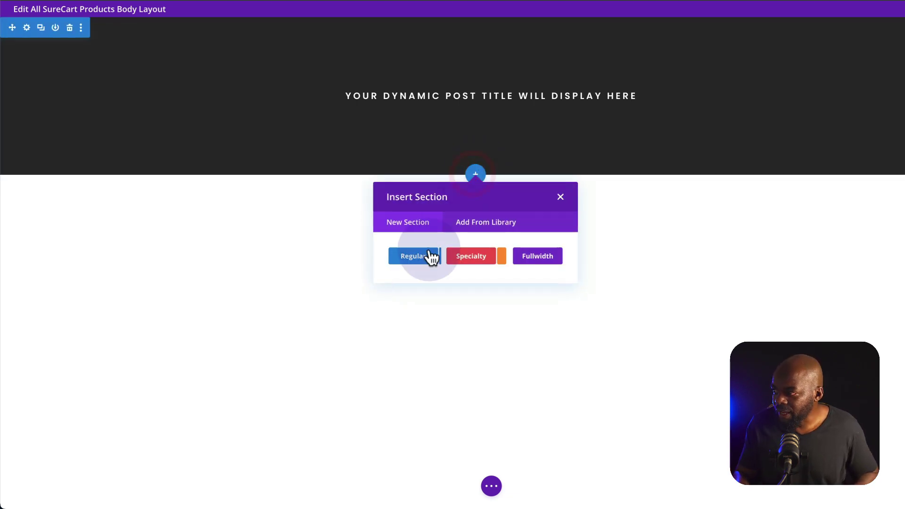
{"action": "left_click", "coordinate": [426, 261]}
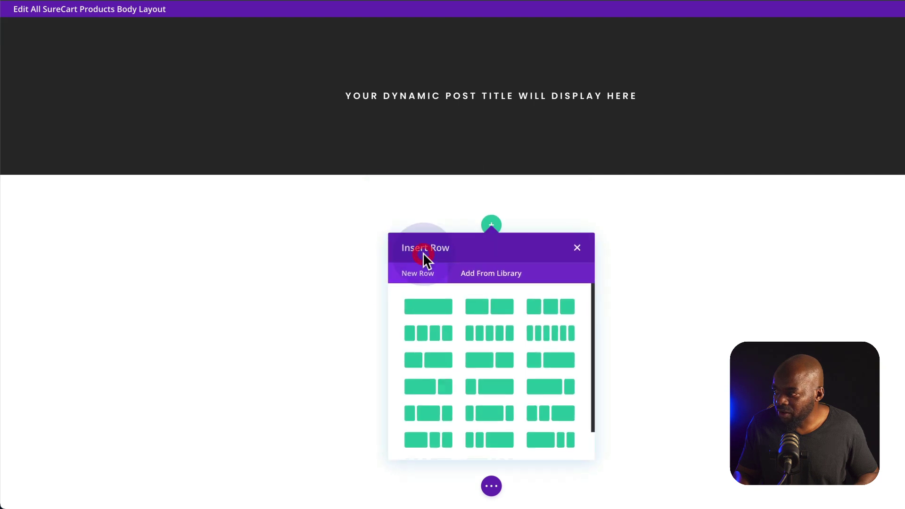
{"action": "left_click", "coordinate": [443, 307]}
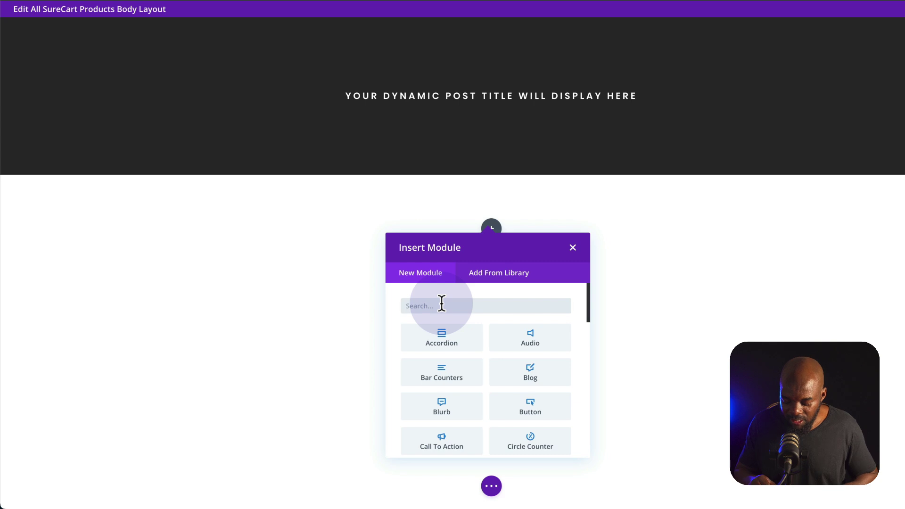
{"action": "type", "text": "post"}
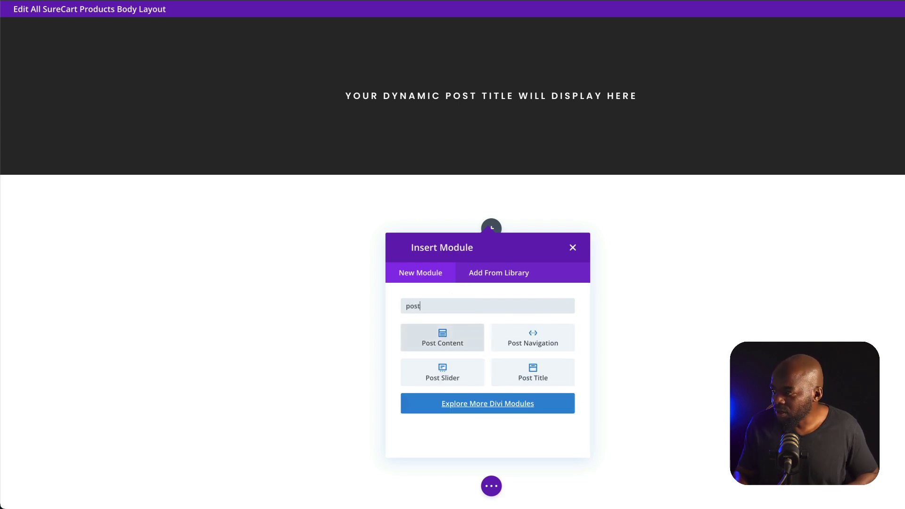
{"action": "left_click", "coordinate": [451, 336]}
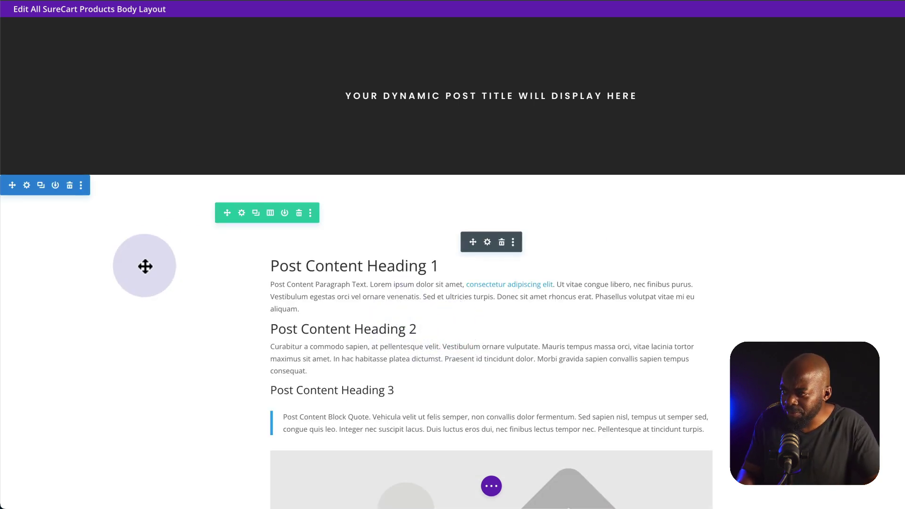
{"action": "scroll", "coordinate": [177, 250], "scroll_direction": "down", "scroll_amount": 10}
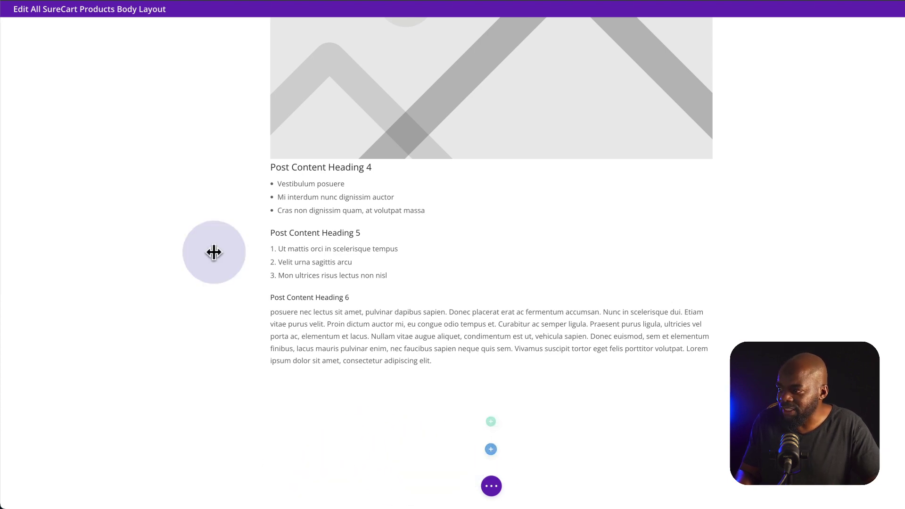
{"action": "scroll", "coordinate": [213, 253], "scroll_direction": "up", "scroll_amount": 10}
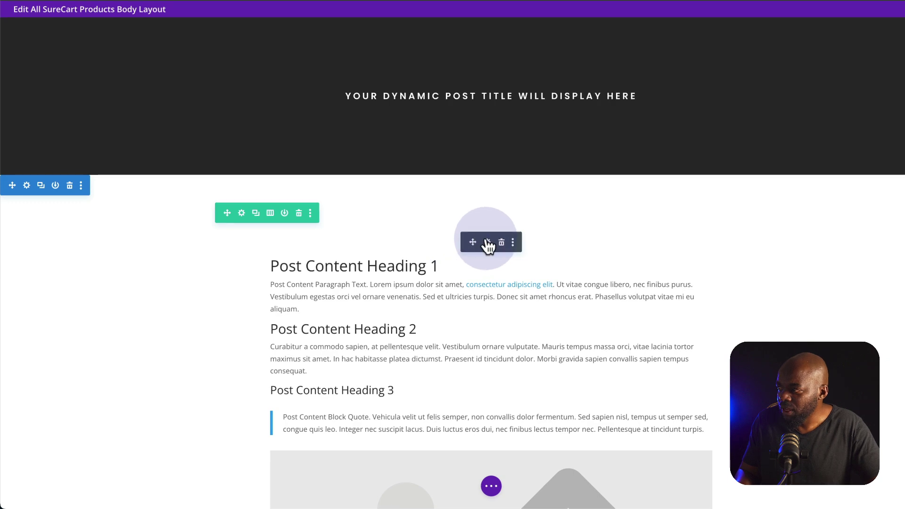
Set both the Post Content heading font and body text font to Poppins.
{"action": "left_click", "coordinate": [488, 243]}
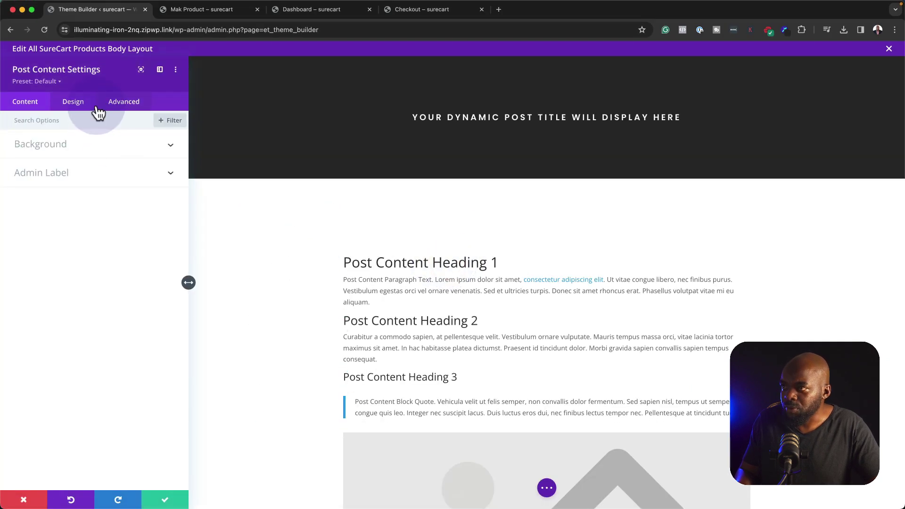
{"action": "left_click", "coordinate": [90, 108]}
{"action": "left_click", "coordinate": [45, 174]}
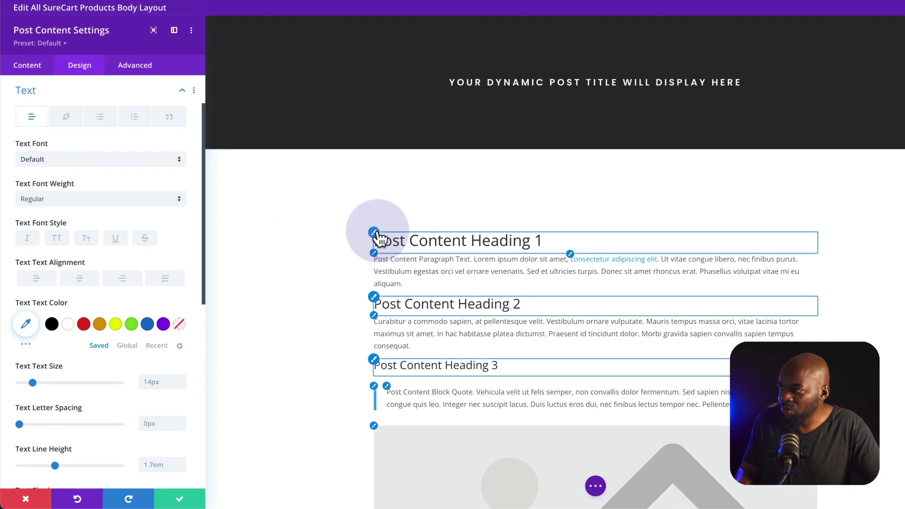
{"action": "left_click", "coordinate": [343, 255]}
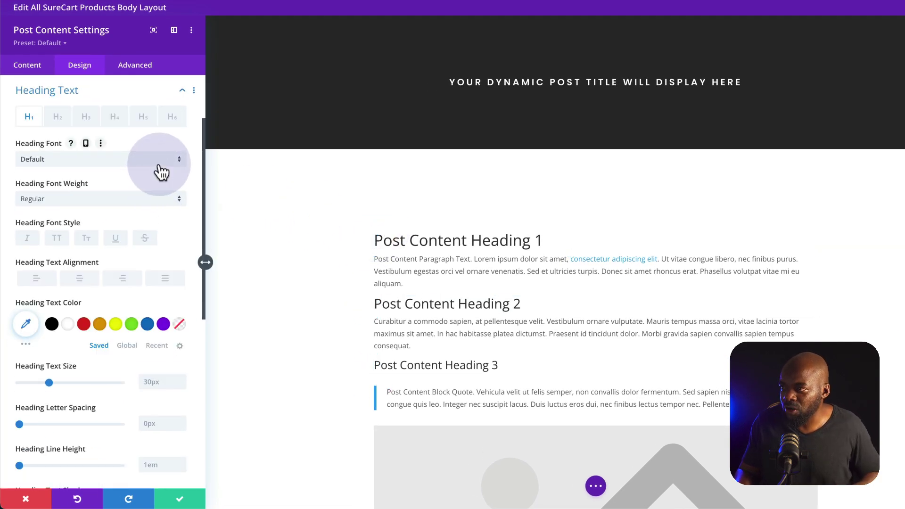
{"action": "left_click", "coordinate": [159, 160]}
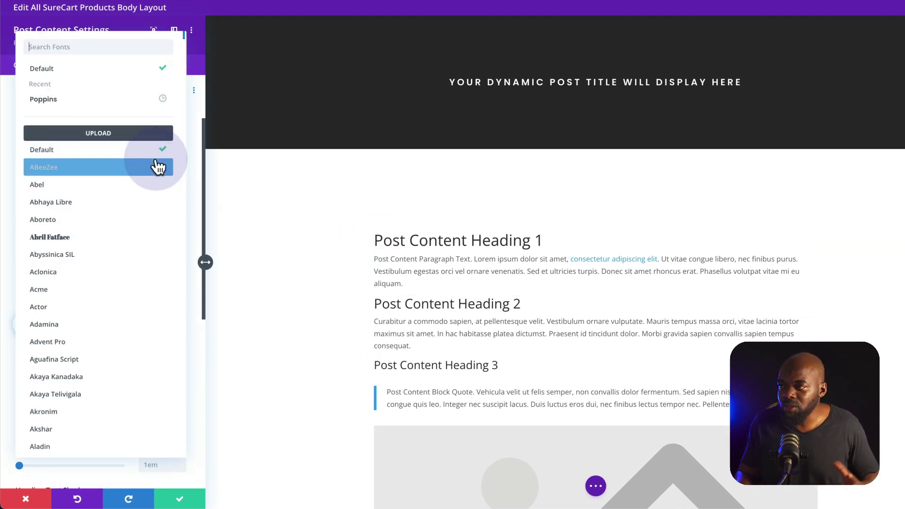
{"action": "left_click", "coordinate": [92, 102]}
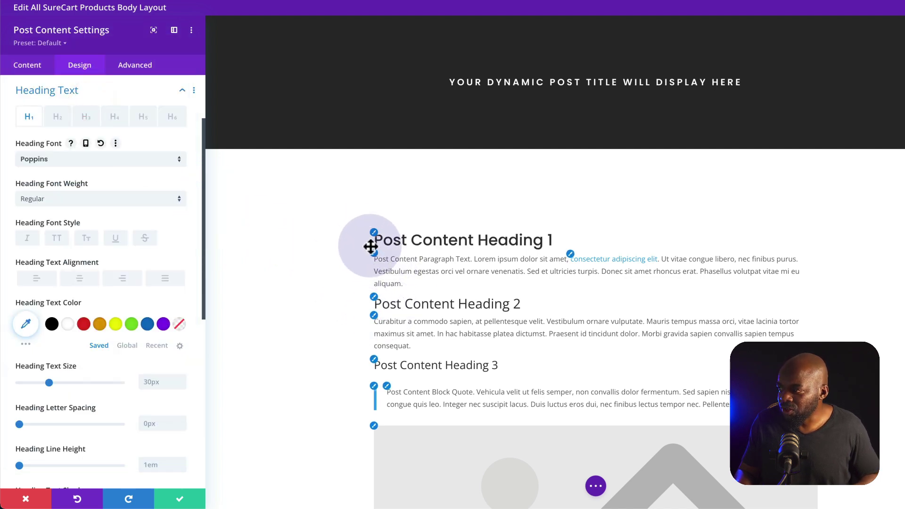
{"action": "left_click", "coordinate": [373, 253]}
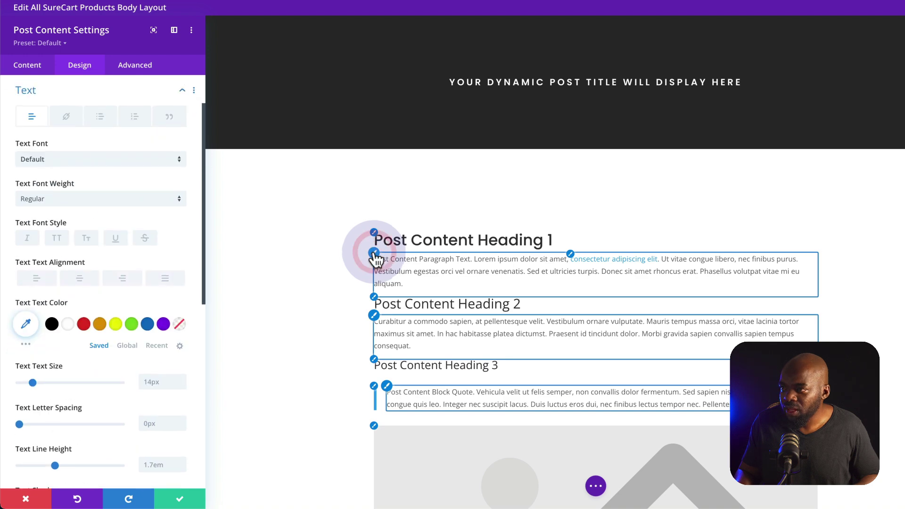
{"action": "left_click", "coordinate": [146, 162]}
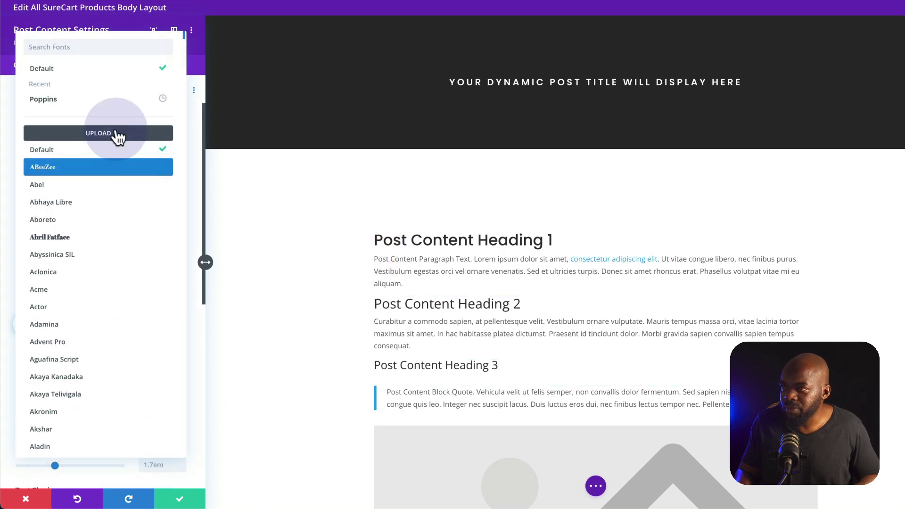
{"action": "left_click", "coordinate": [111, 101]}
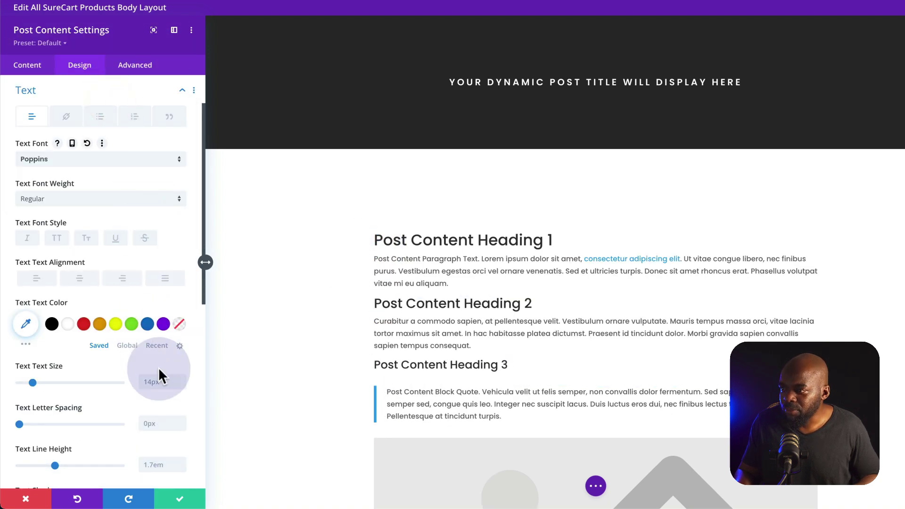
Give the body text 1.2em size and 1.8em line height, then save the module.
{"action": "left_click", "coordinate": [172, 382]}
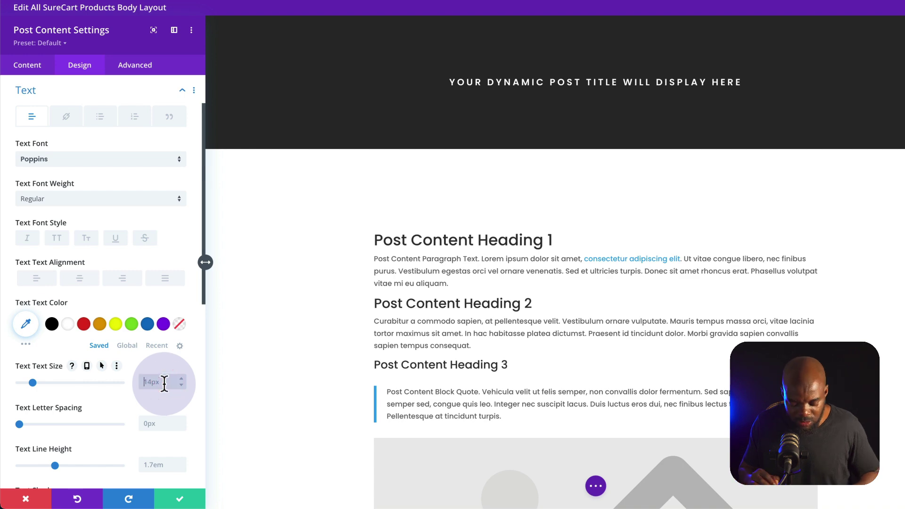
{"action": "type", "text": "1.2px"}
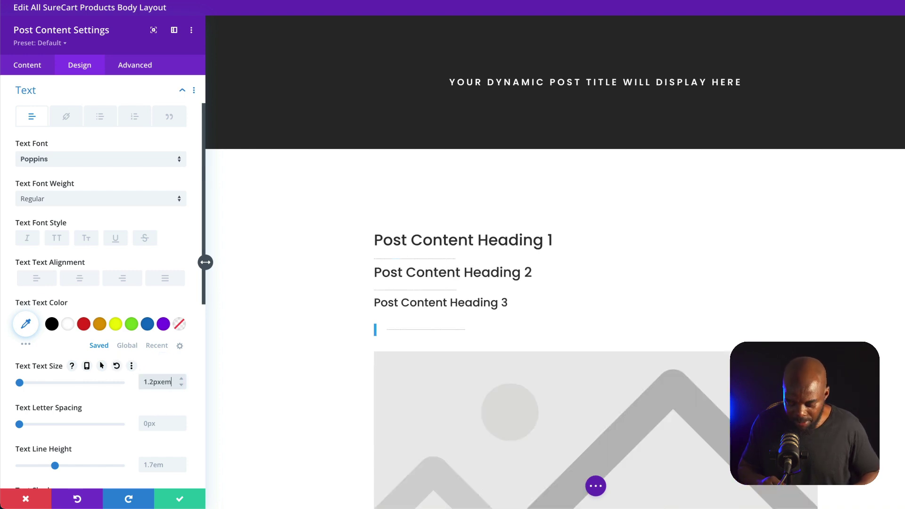
{"action": "type", "text": "em"}
{"action": "left_click", "coordinate": [196, 427]}
{"action": "left_click", "coordinate": [181, 459]}
{"action": "key", "text": "Up"}
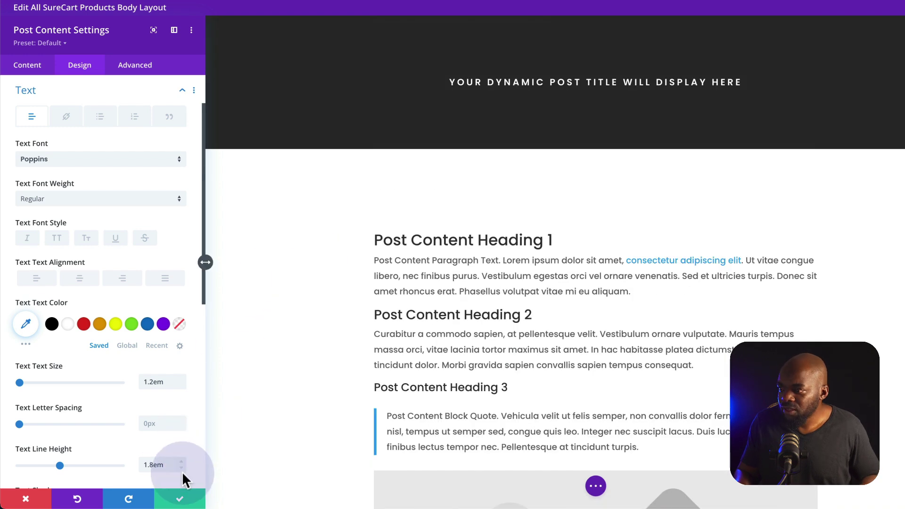
{"action": "left_click", "coordinate": [181, 499]}
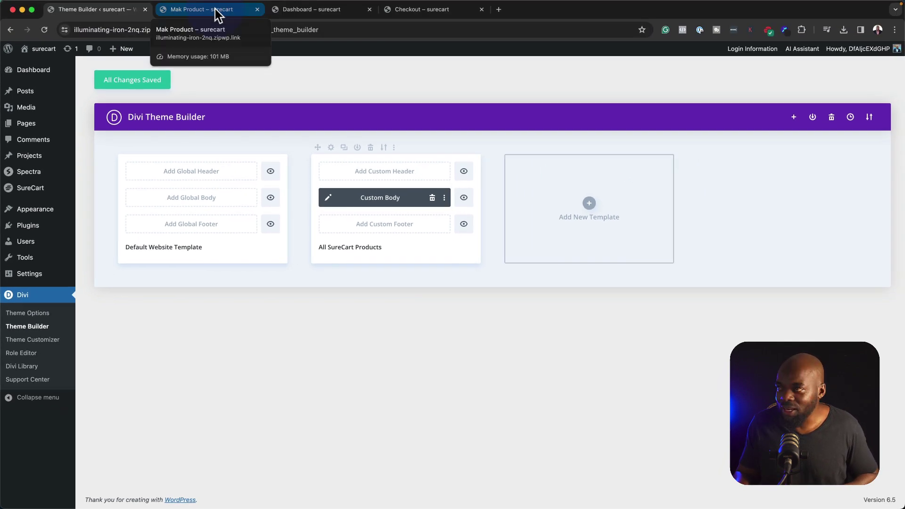
Reload the Mak Product page to check the dark MAK PRODUCT banner and restyled details.
{"action": "left_click", "coordinate": [215, 10]}
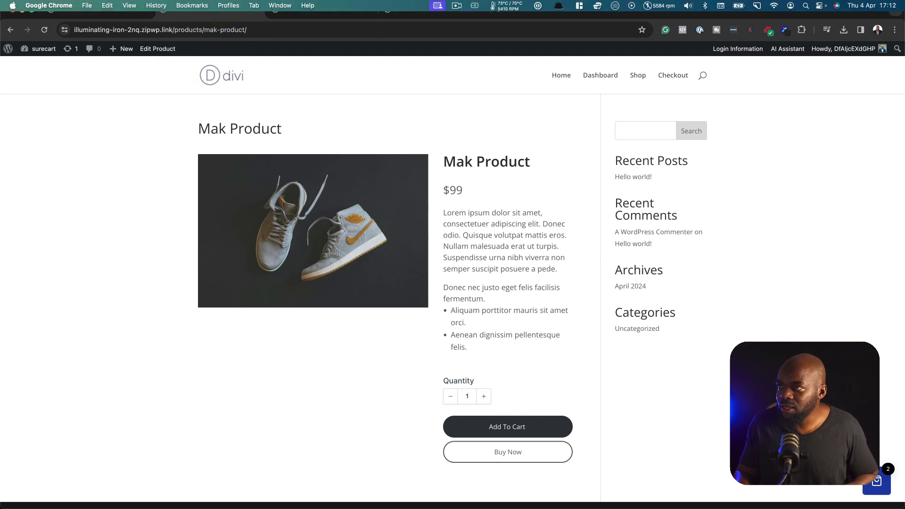
{"action": "left_click", "coordinate": [45, 29]}
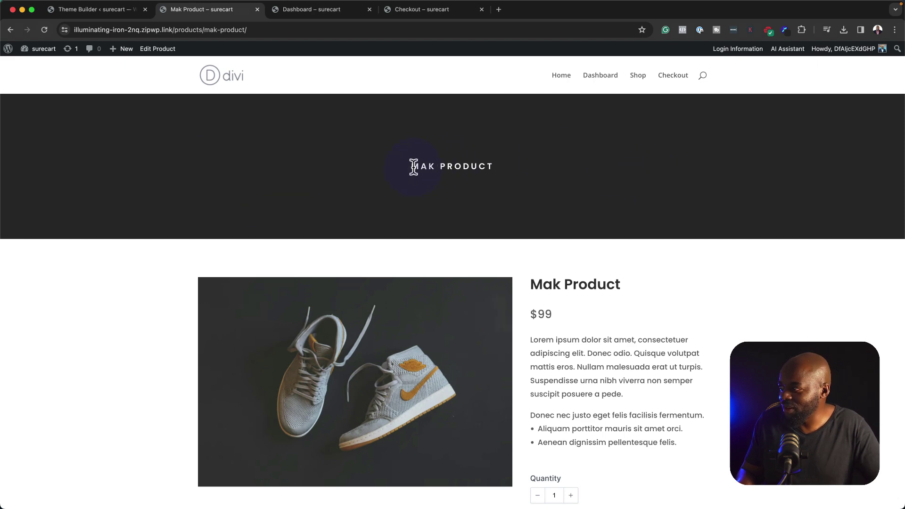
{"action": "scroll", "coordinate": [646, 474], "scroll_direction": "down", "scroll_amount": 5}
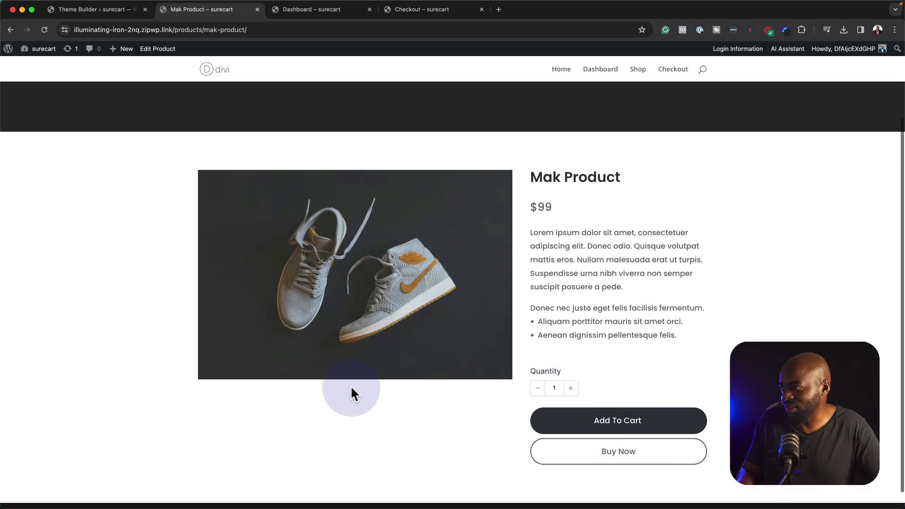
{"action": "scroll", "coordinate": [350, 386], "scroll_direction": "up", "scroll_amount": 5}
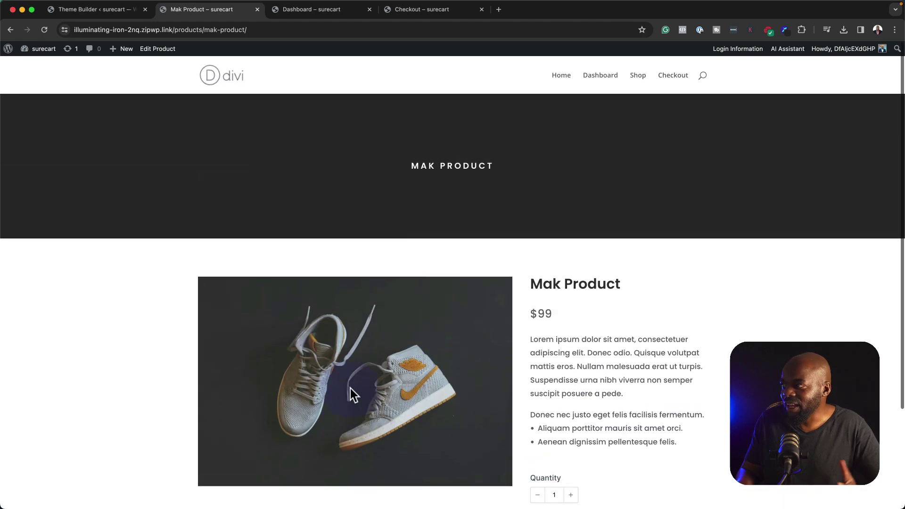
Give the testimonial card in the All SureCart Products body layout a blue background.
{"action": "left_click", "coordinate": [101, 10]}
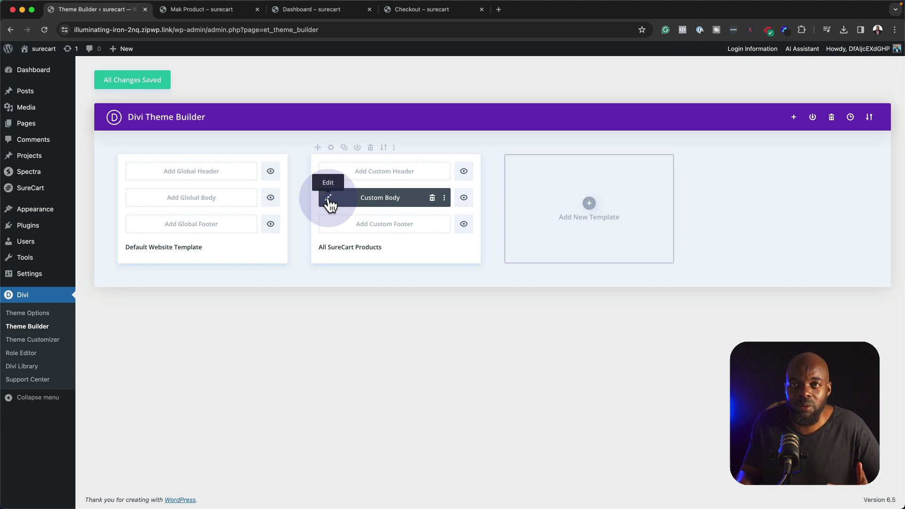
{"action": "left_click", "coordinate": [211, 12]}
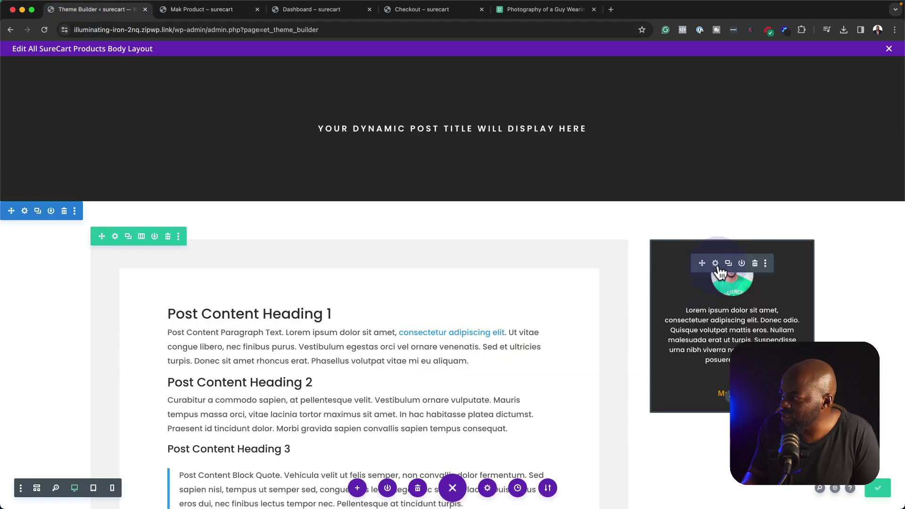
{"action": "left_click", "coordinate": [715, 264]}
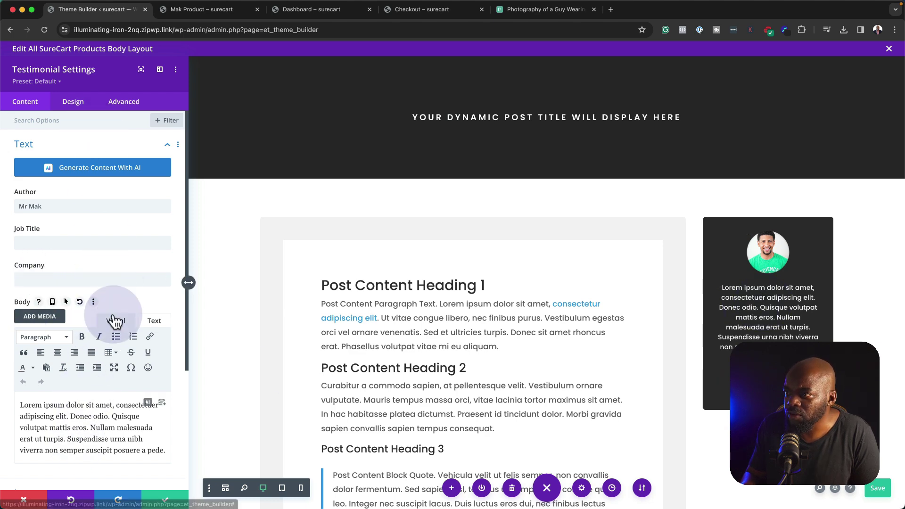
{"action": "scroll", "coordinate": [113, 319], "scroll_direction": "down", "scroll_amount": 5}
{"action": "left_click", "coordinate": [63, 406]}
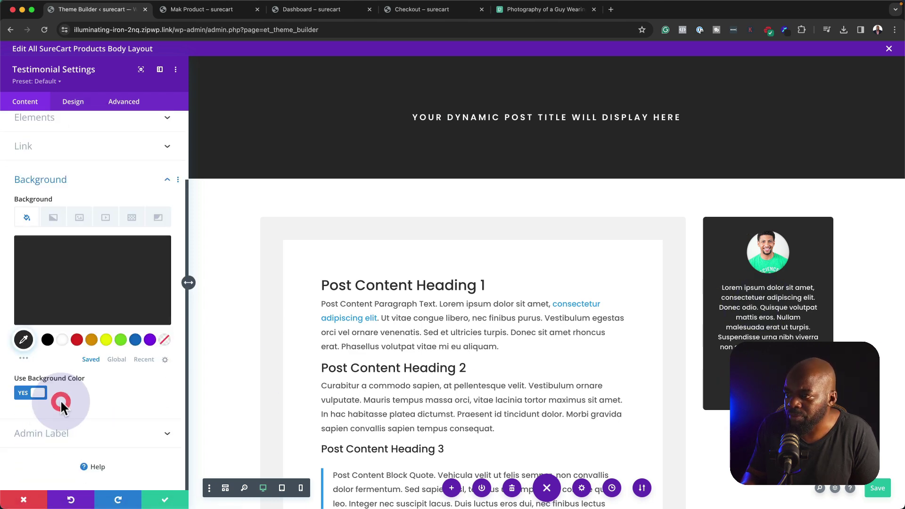
{"action": "left_click", "coordinate": [135, 340]}
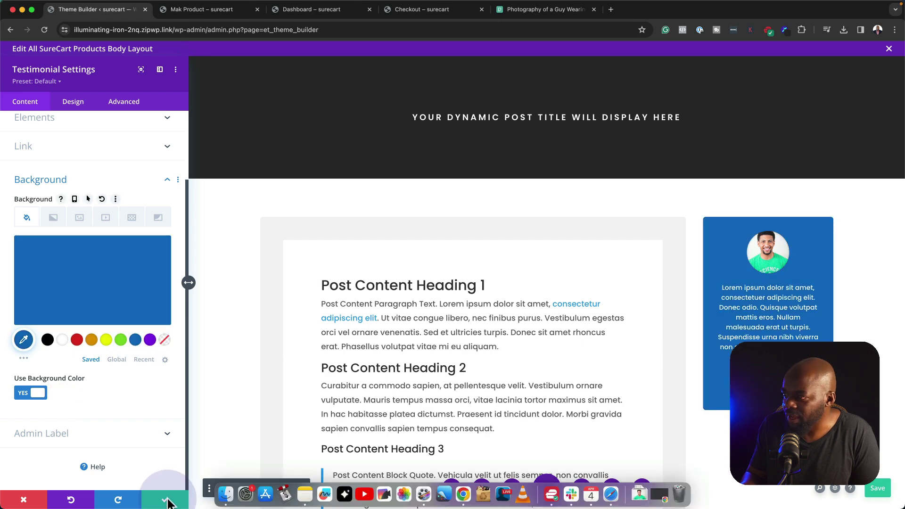
{"action": "left_click", "coordinate": [161, 503]}
Reload the Mak Product page and scroll to check the blue testimonial card and gray details panel.
{"action": "left_click", "coordinate": [221, 7]}
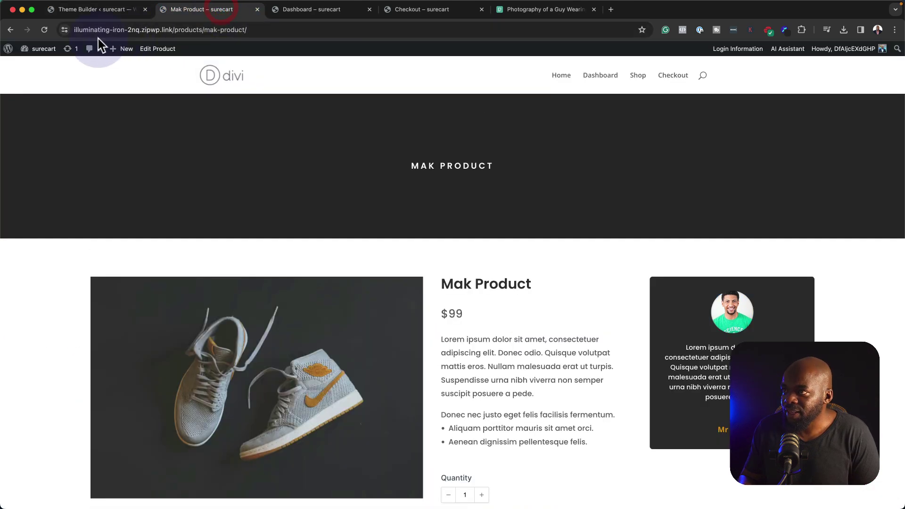
{"action": "left_click", "coordinate": [44, 30]}
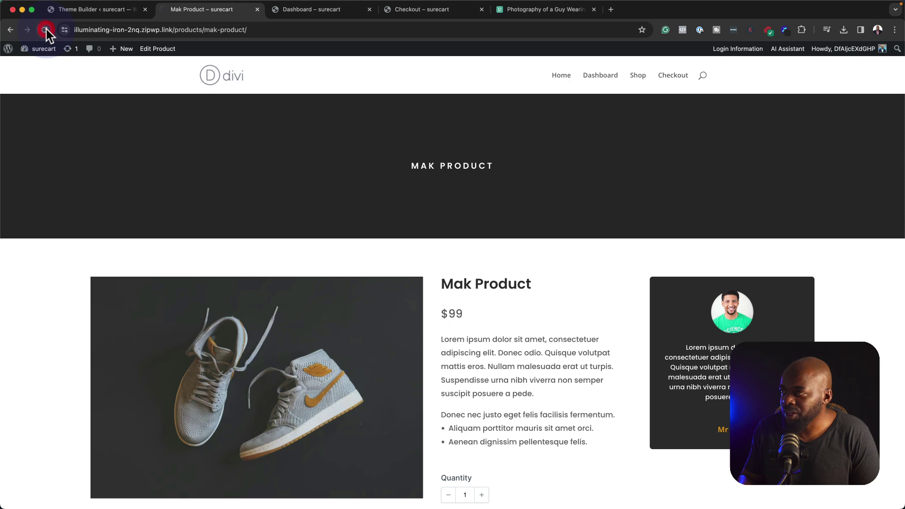
{"action": "scroll", "coordinate": [56, 172], "scroll_direction": "down", "scroll_amount": 3}
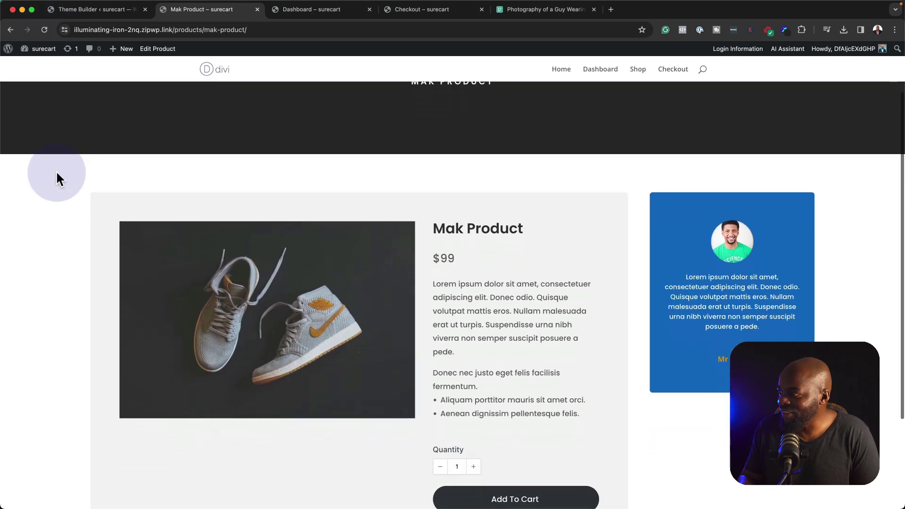
{"action": "scroll", "coordinate": [57, 173], "scroll_direction": "down", "scroll_amount": 2}
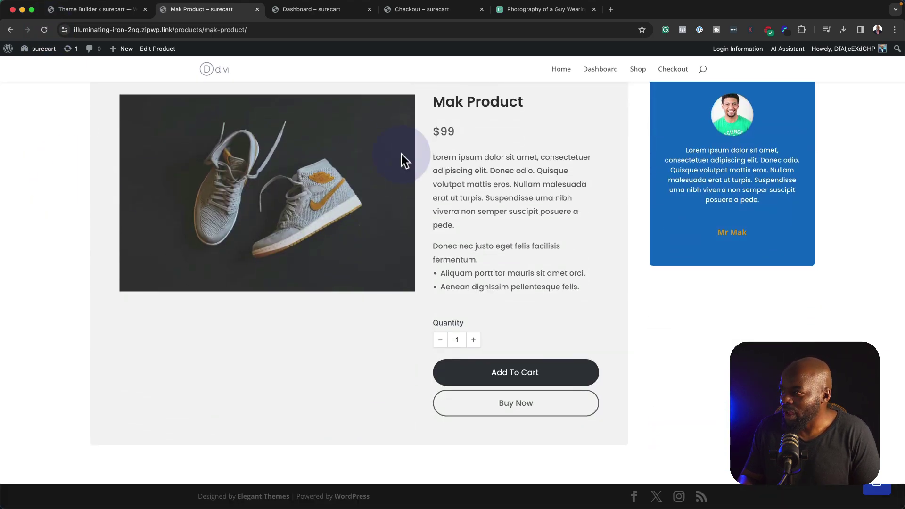
{"action": "scroll", "coordinate": [760, 316], "scroll_direction": "up", "scroll_amount": 5}
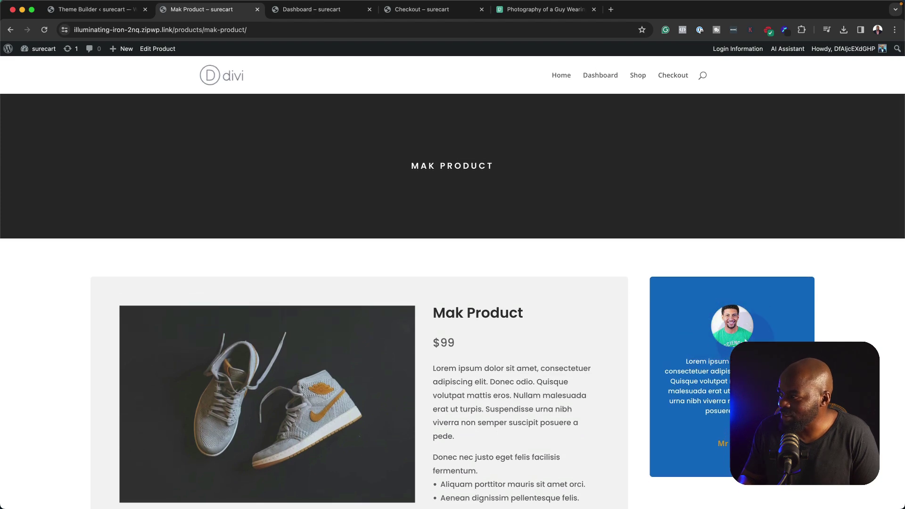
{"action": "scroll", "coordinate": [677, 431], "scroll_direction": "down", "scroll_amount": 2}
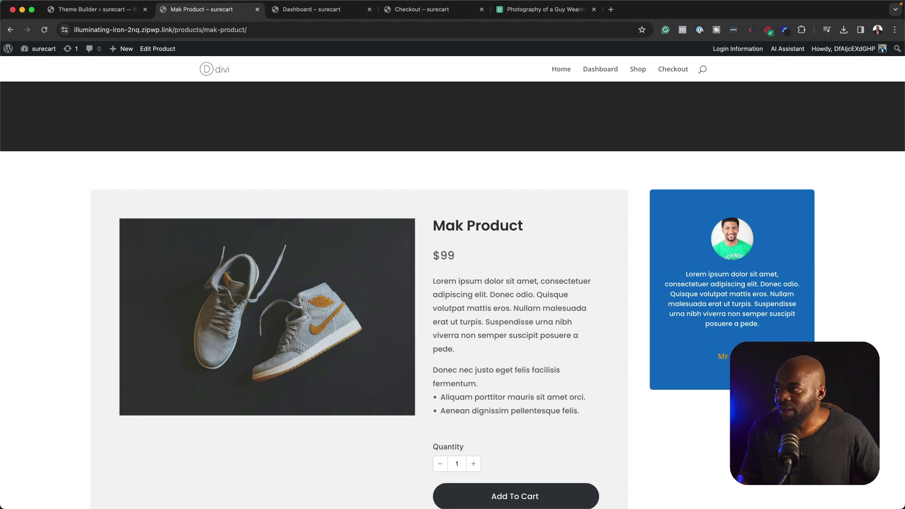
{"action": "scroll", "coordinate": [655, 181], "scroll_direction": "up", "scroll_amount": 2}
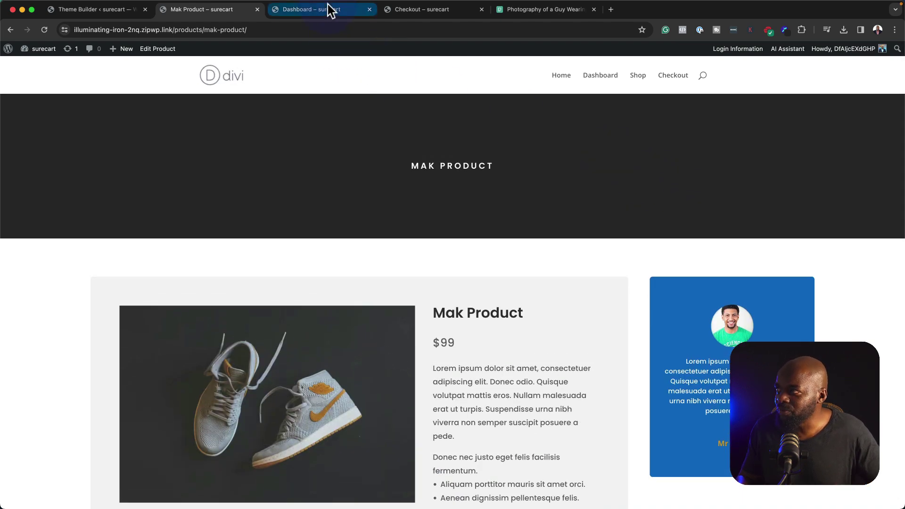
Glance at the plain customer dashboard, then return to the products body layout editor.
{"action": "left_click", "coordinate": [330, 11]}
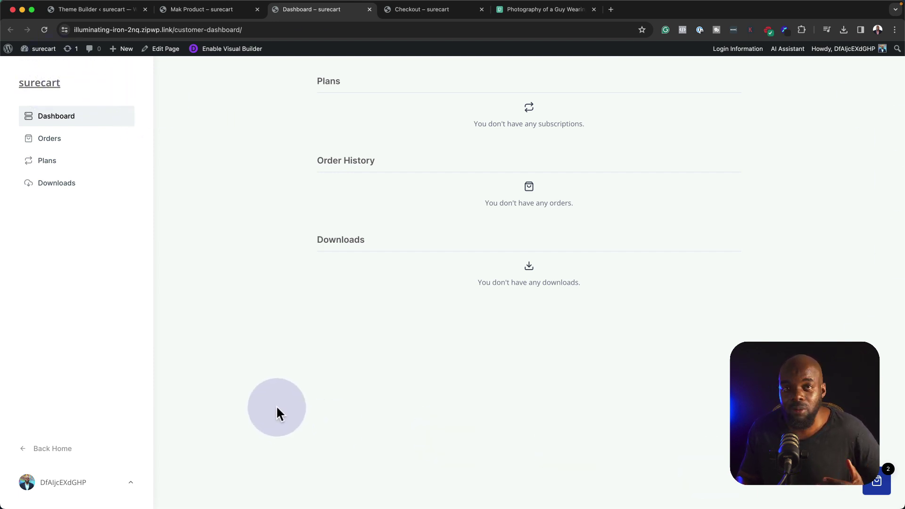
{"action": "left_click", "coordinate": [107, 14]}
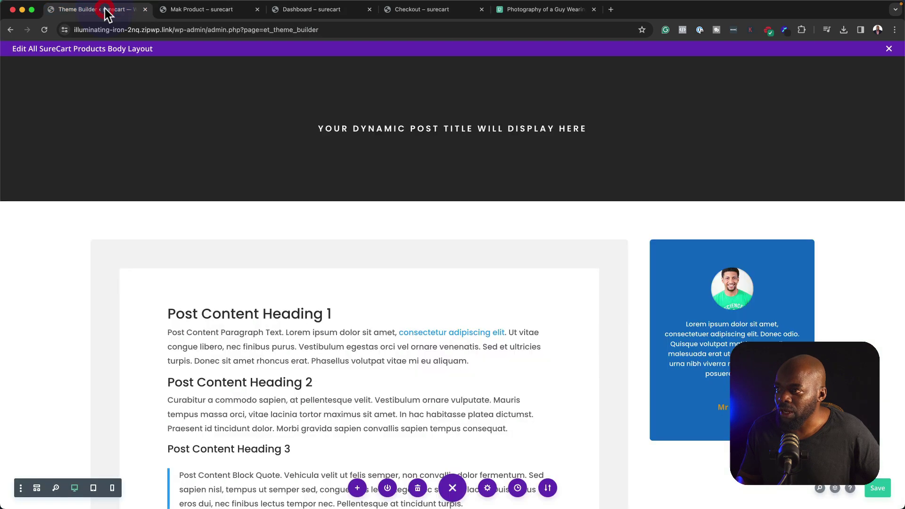
Close the products editor and create a new template assigned to the Dashboard page.
{"action": "left_click", "coordinate": [889, 52]}
{"action": "left_click", "coordinate": [592, 207]}
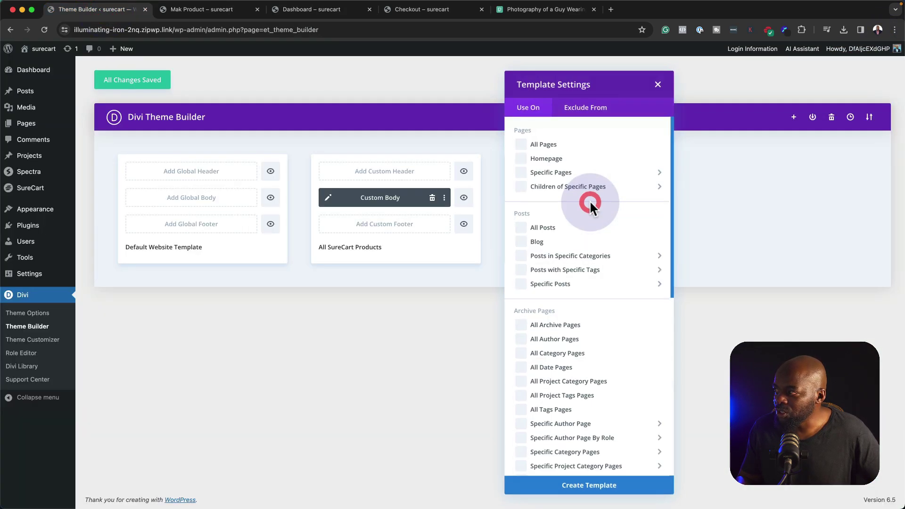
{"action": "scroll", "coordinate": [586, 281], "scroll_direction": "down", "scroll_amount": 4}
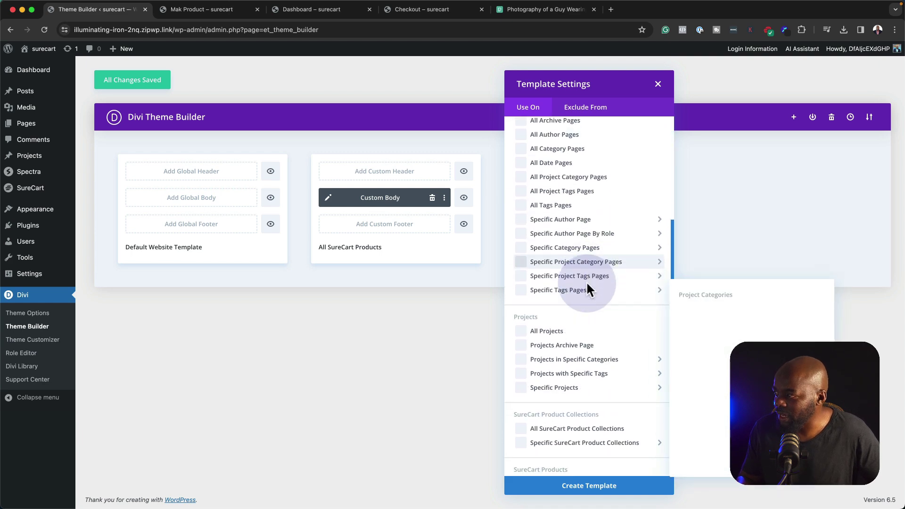
{"action": "scroll", "coordinate": [586, 286], "scroll_direction": "up", "scroll_amount": 3}
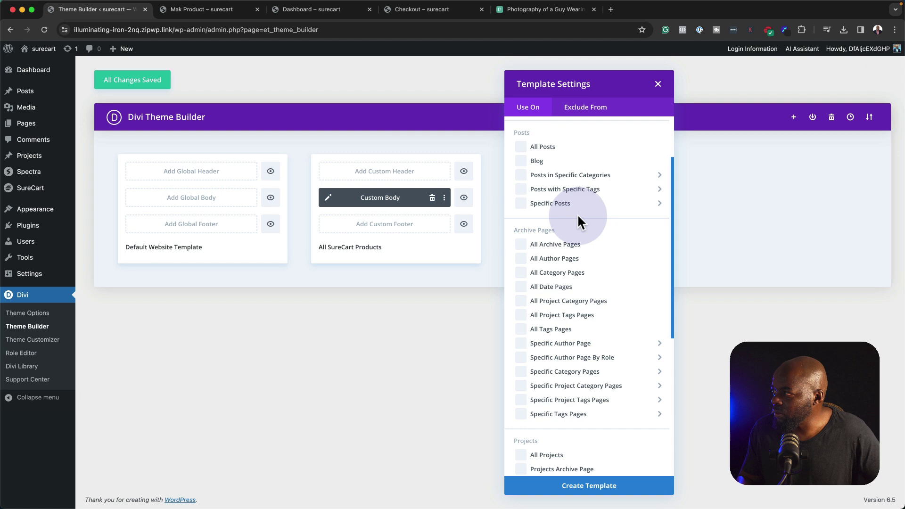
{"action": "scroll", "coordinate": [582, 237], "scroll_direction": "up", "scroll_amount": 3}
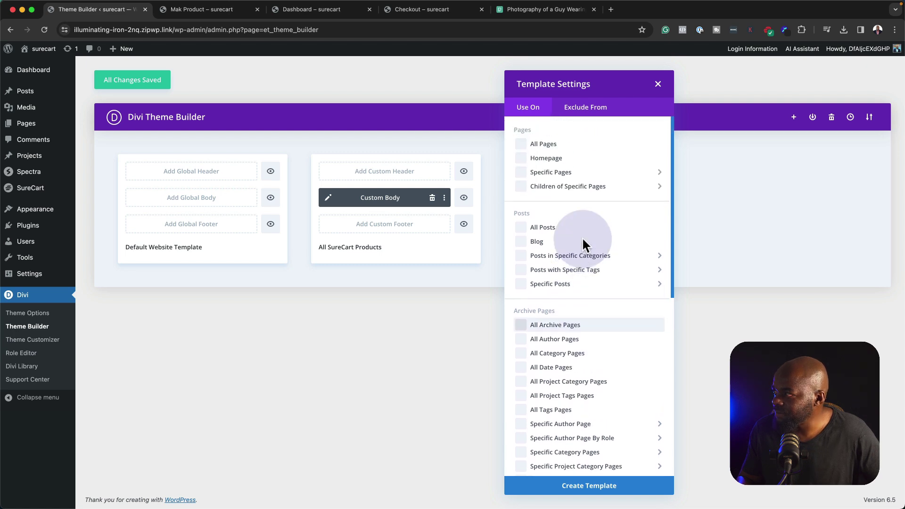
{"action": "mouse_move", "coordinate": [560, 170]}
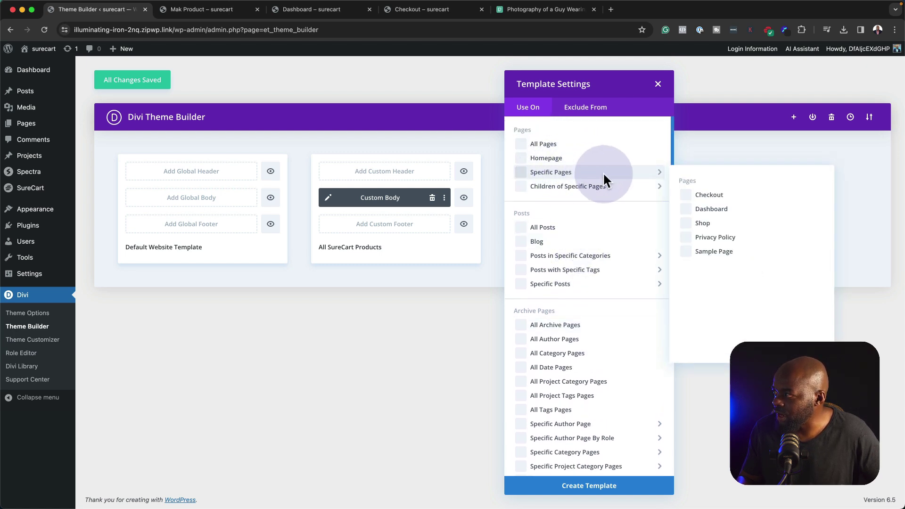
{"action": "mouse_move", "coordinate": [613, 186]}
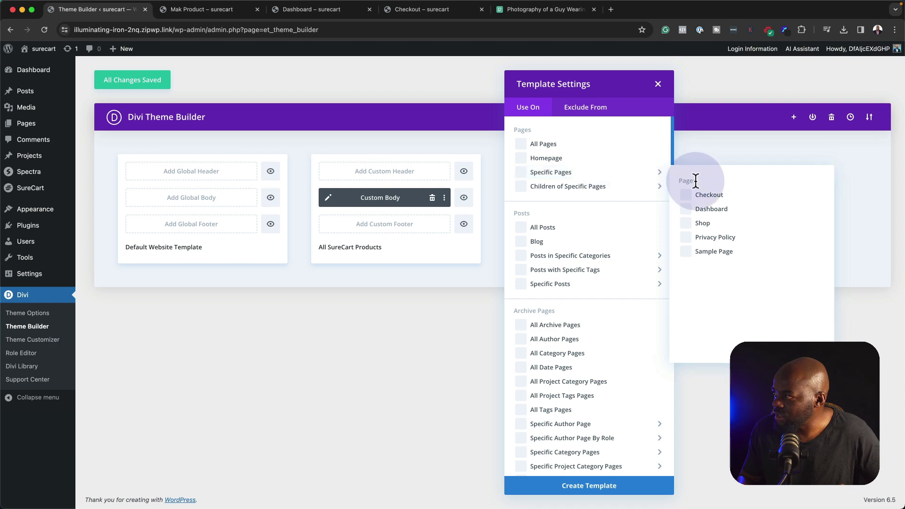
{"action": "left_click", "coordinate": [686, 210]}
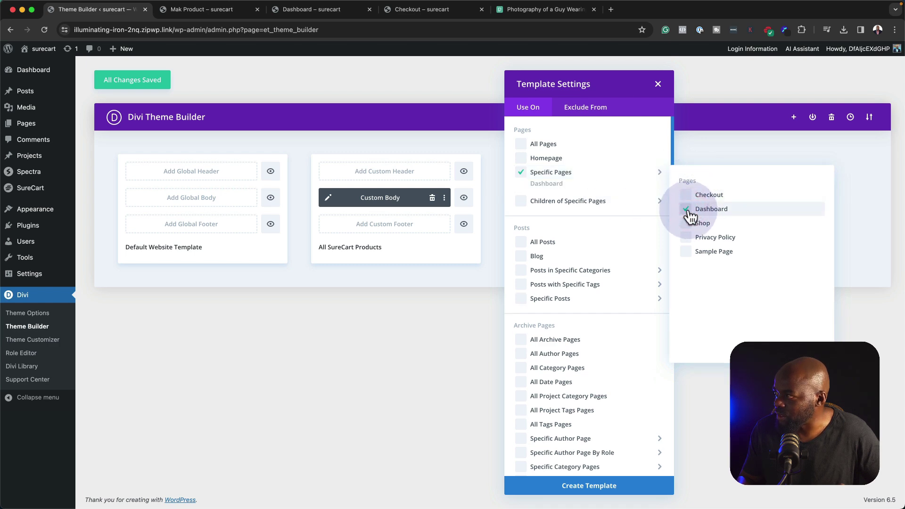
{"action": "left_click", "coordinate": [612, 488]}
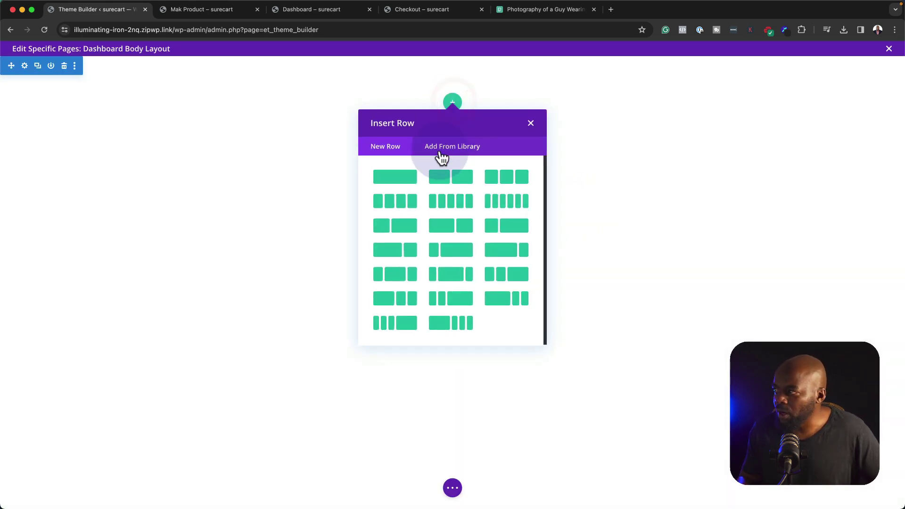
Add a one-column row holding a Text module and bring up its dynamic content choices.
{"action": "left_click", "coordinate": [403, 185]}
{"action": "type", "text": "text"}
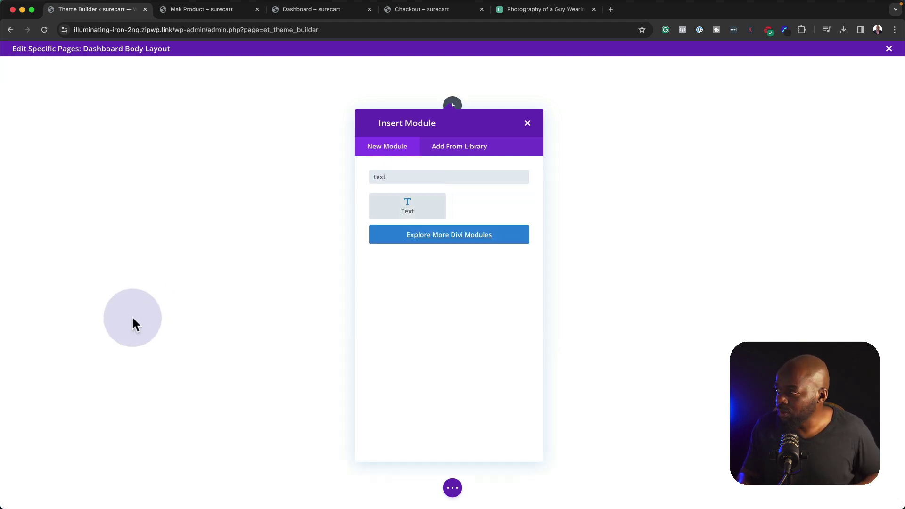
{"action": "key", "text": "Return"}
{"action": "left_click", "coordinate": [162, 293]}
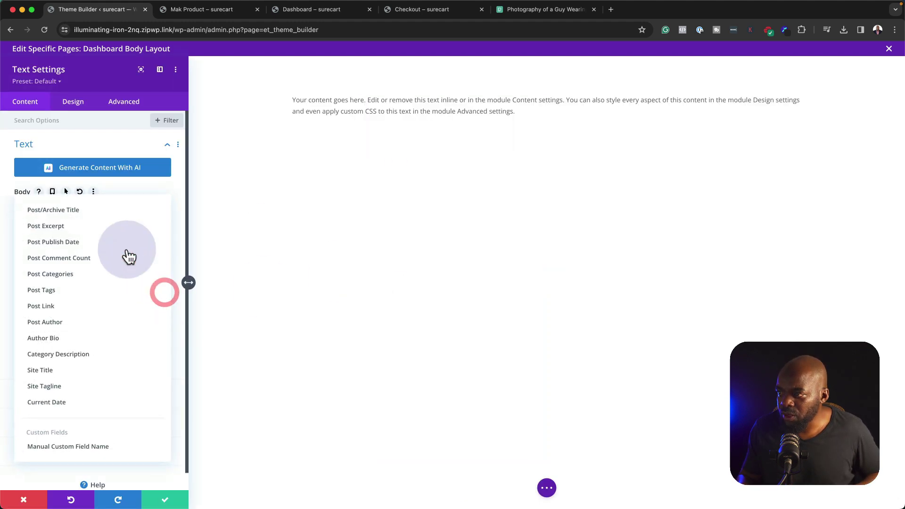
Fill the text with the dynamic post title, styled 1.2em, uppercase and bold.
{"action": "left_click", "coordinate": [91, 212]}
{"action": "left_click", "coordinate": [73, 101]}
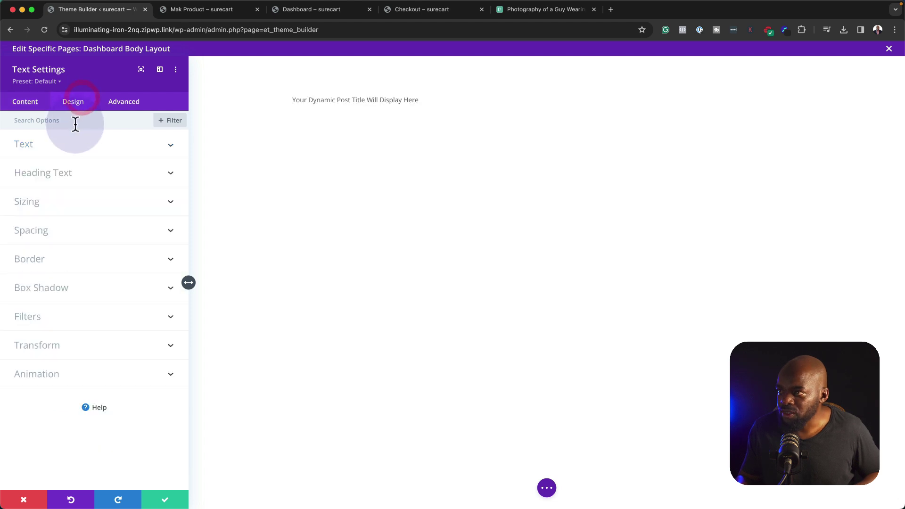
{"action": "left_click", "coordinate": [65, 150]}
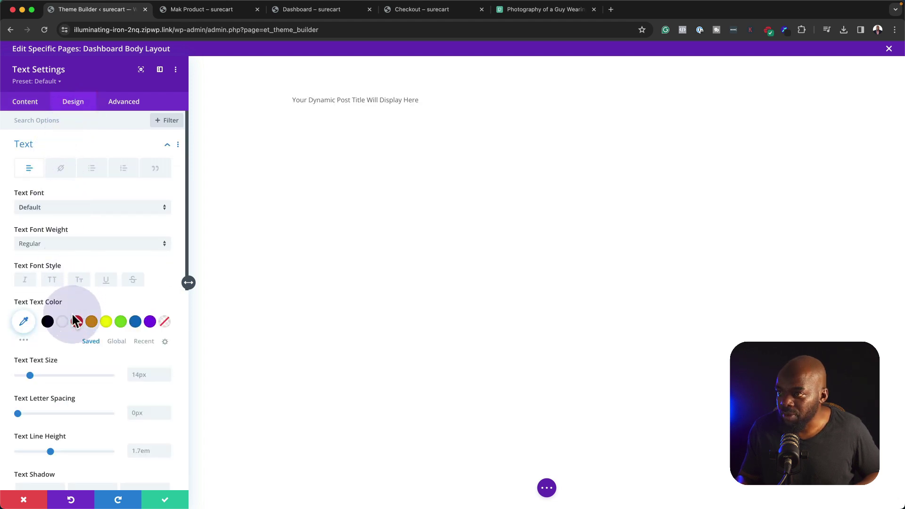
{"action": "left_click", "coordinate": [134, 372]}
{"action": "type", "text": "1.2em"}
{"action": "left_click", "coordinate": [52, 280]}
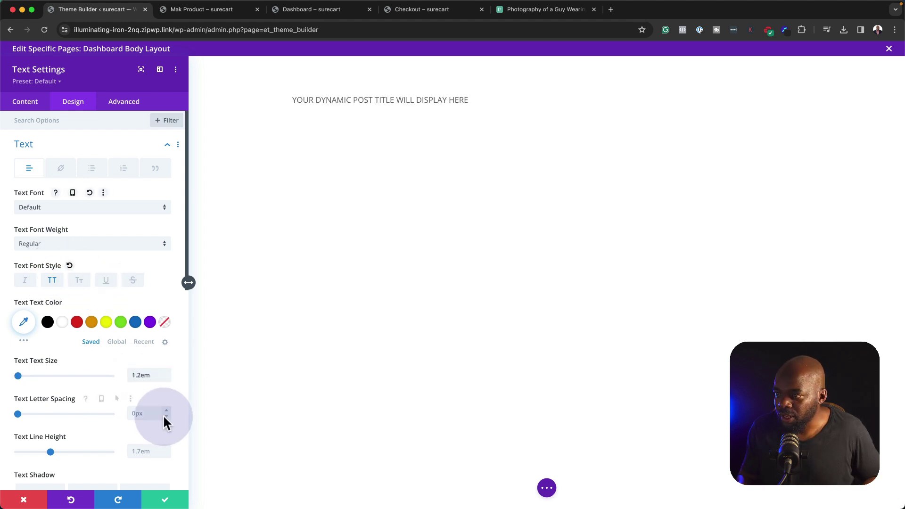
{"action": "left_click", "coordinate": [40, 245]}
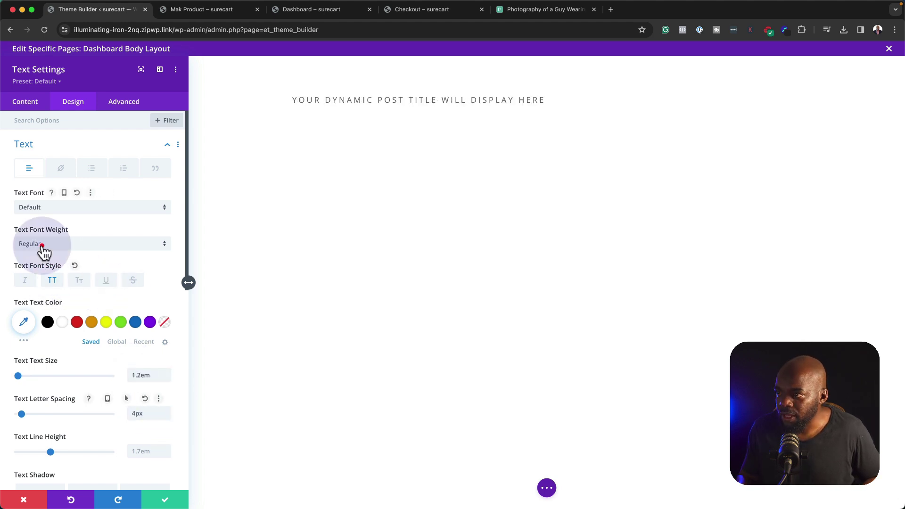
{"action": "left_click", "coordinate": [47, 300]}
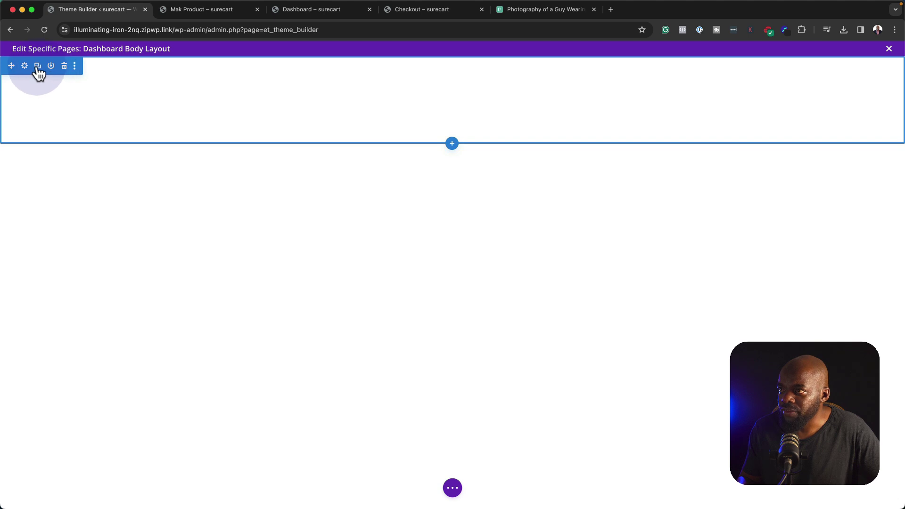
Give the title's section a black background and save the section settings.
{"action": "left_click", "coordinate": [10, 70]}
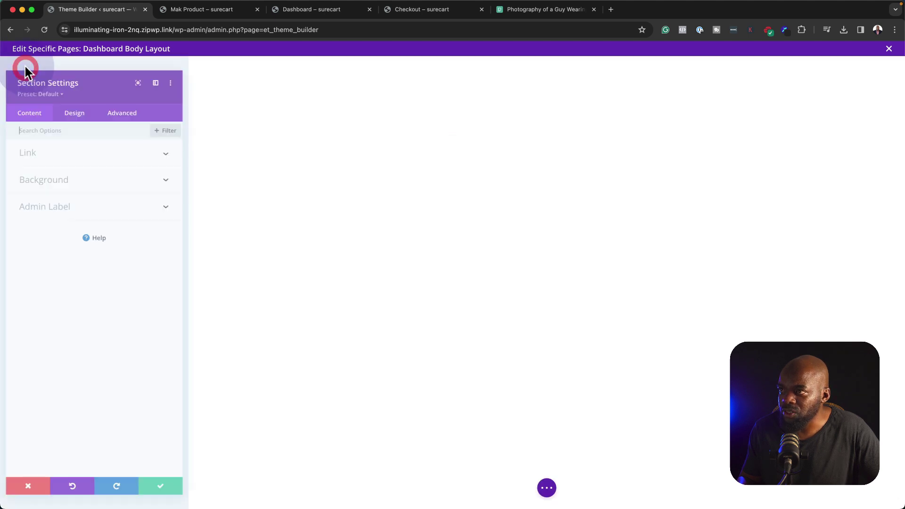
{"action": "left_click", "coordinate": [40, 173]}
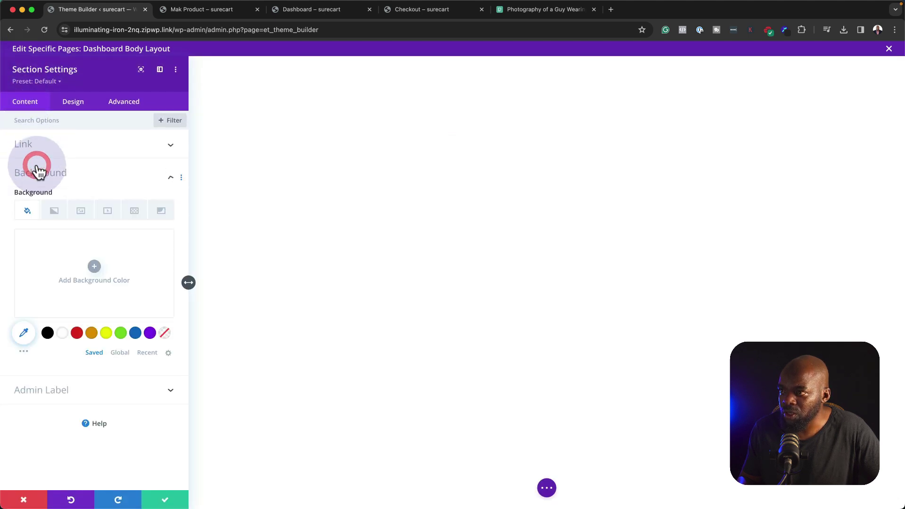
{"action": "left_click", "coordinate": [26, 307]}
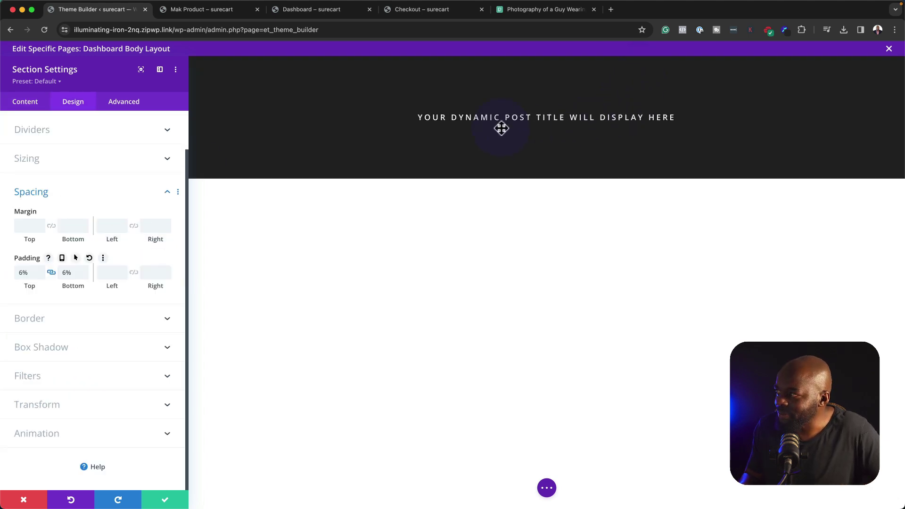
{"action": "left_click", "coordinate": [166, 501]}
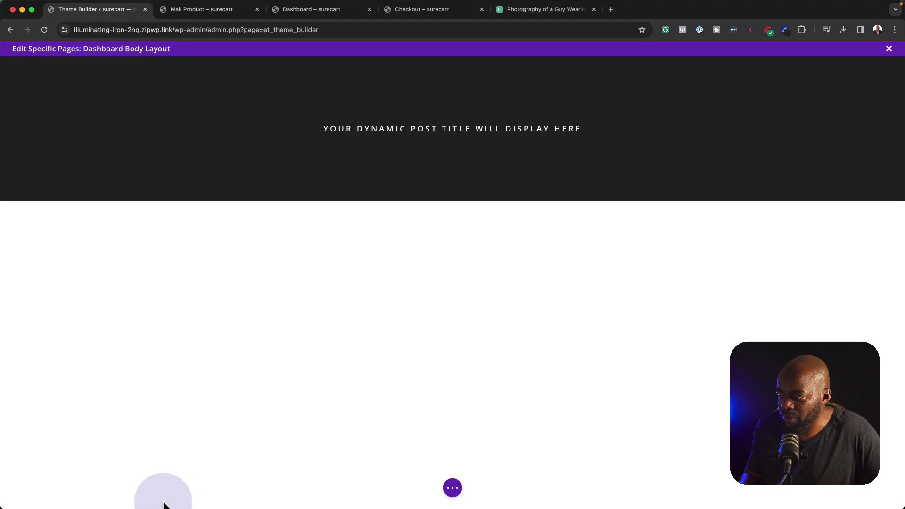
{"action": "left_click", "coordinate": [444, 203]}
Add a regular section with a one-column row holding a Post Content module.
{"action": "left_click", "coordinate": [388, 278]}
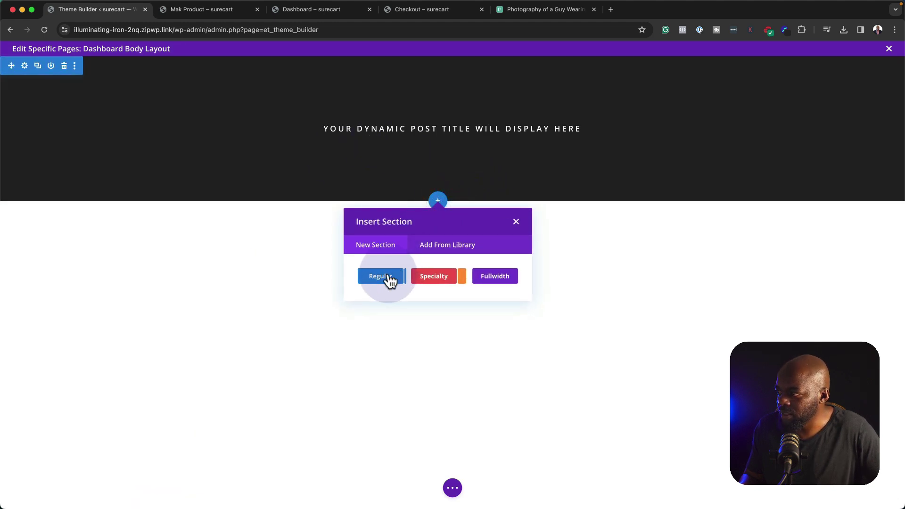
{"action": "left_click", "coordinate": [388, 322]}
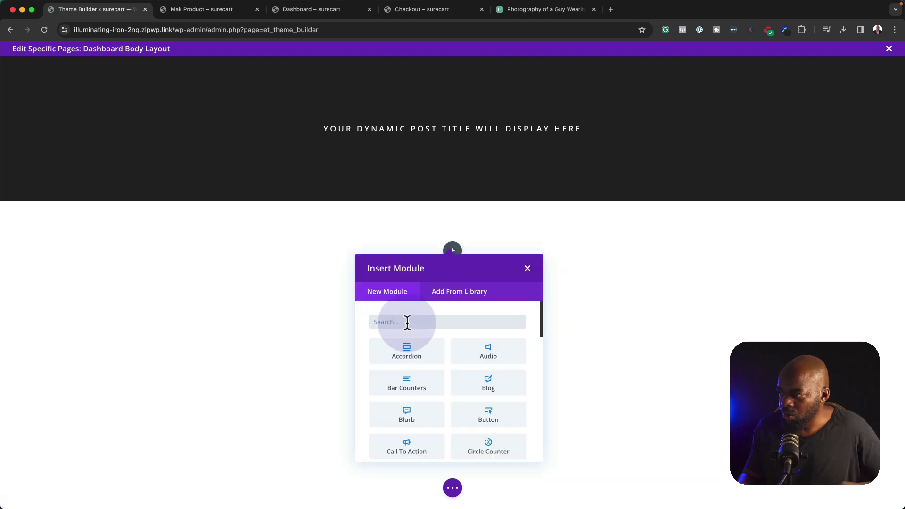
{"action": "type", "text": "pos"}
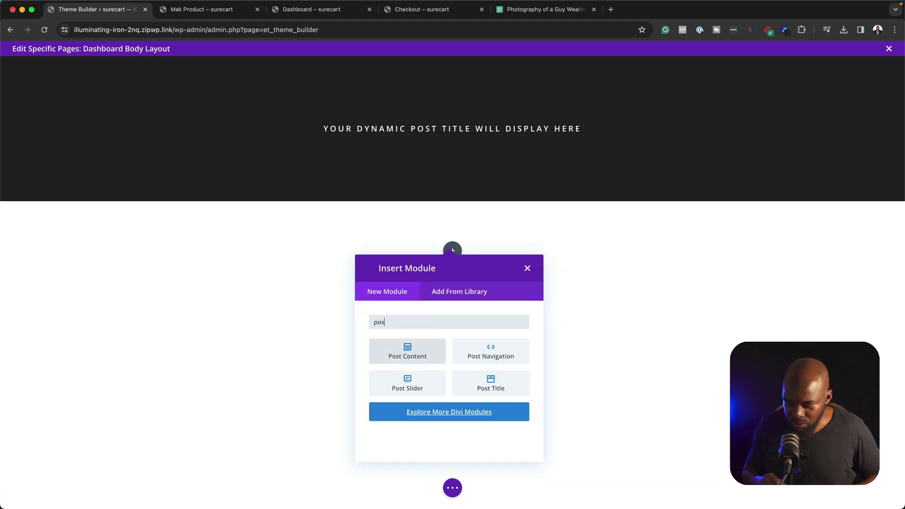
{"action": "left_click", "coordinate": [414, 359]}
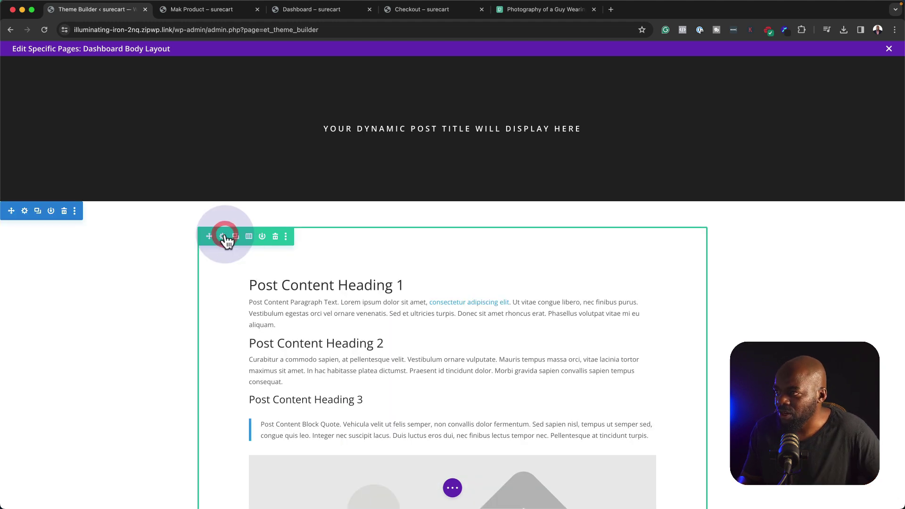
Give the content row a pale gray background colour.
{"action": "left_click", "coordinate": [223, 237]}
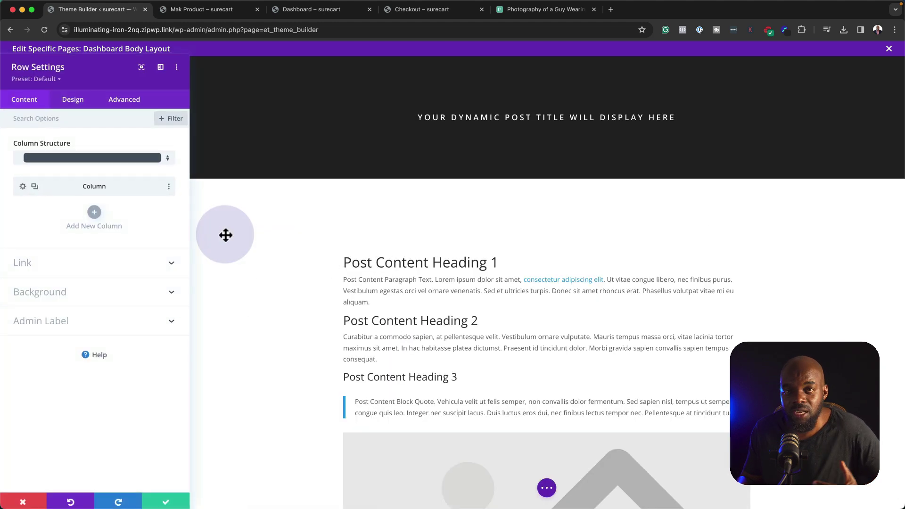
{"action": "left_click", "coordinate": [64, 296]}
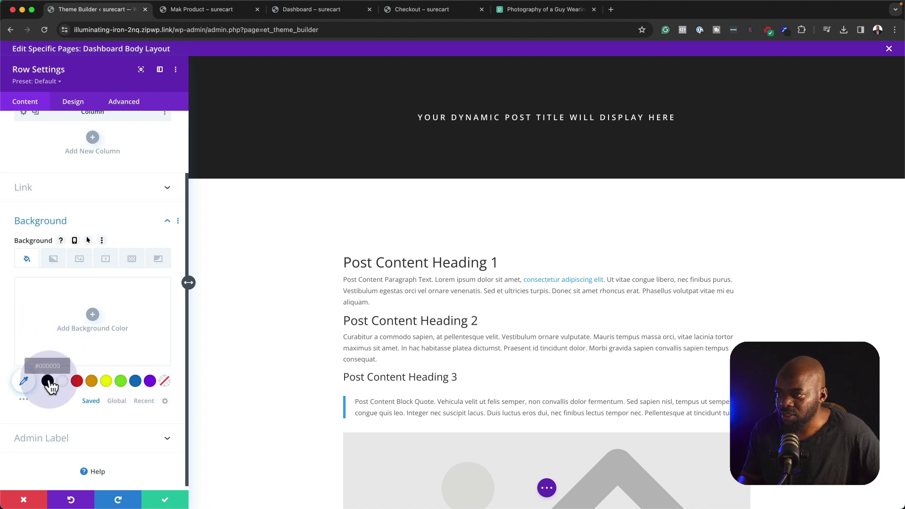
{"action": "left_click", "coordinate": [33, 351]}
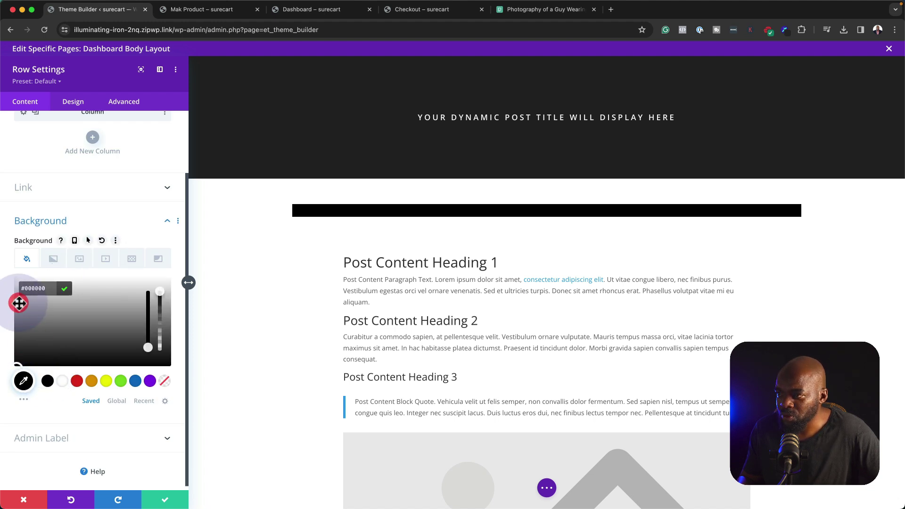
{"action": "left_click", "coordinate": [19, 304]}
{"action": "left_click_drag", "start_coordinate": [16, 294], "coordinate": [14, 283]}
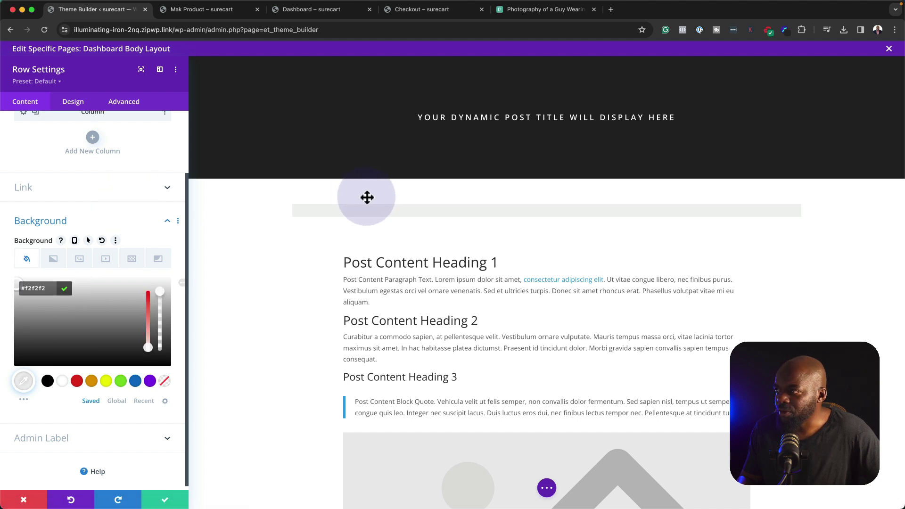
Pad the content row 6% on all sides and round its corners to 2px.
{"action": "left_click", "coordinate": [89, 108]}
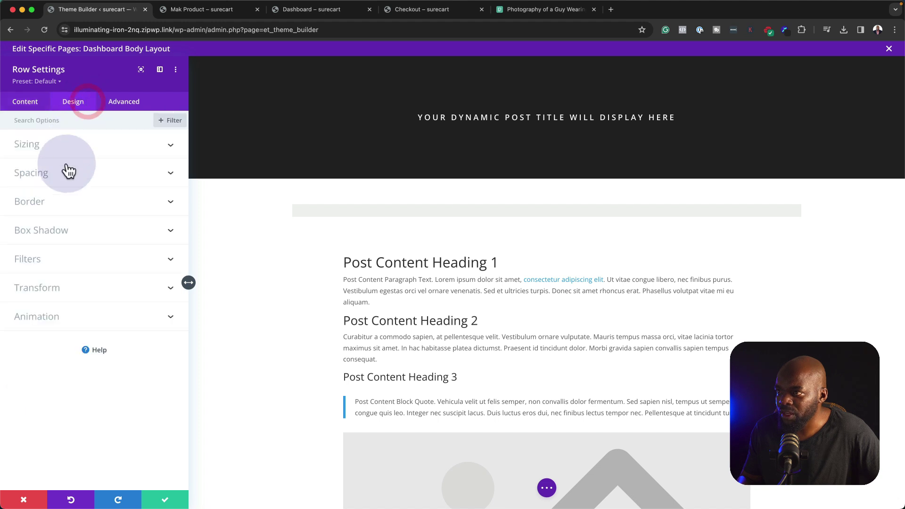
{"action": "left_click", "coordinate": [59, 180]}
{"action": "left_click", "coordinate": [27, 257]}
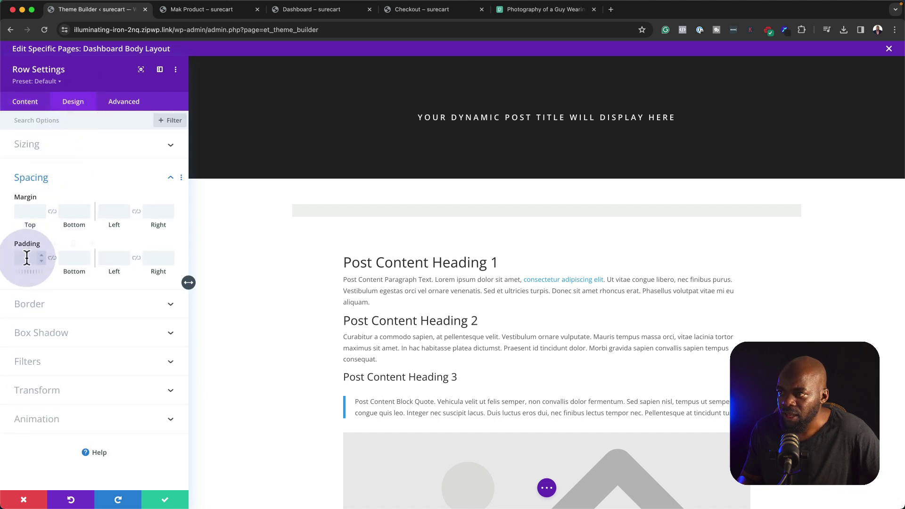
{"action": "type", "text": "6%"}
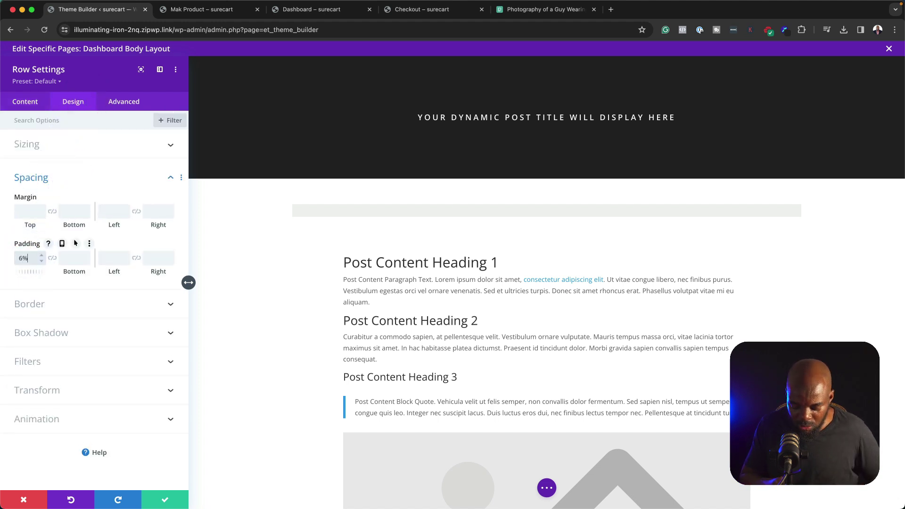
{"action": "left_click", "coordinate": [52, 258]}
{"action": "left_click", "coordinate": [112, 257]}
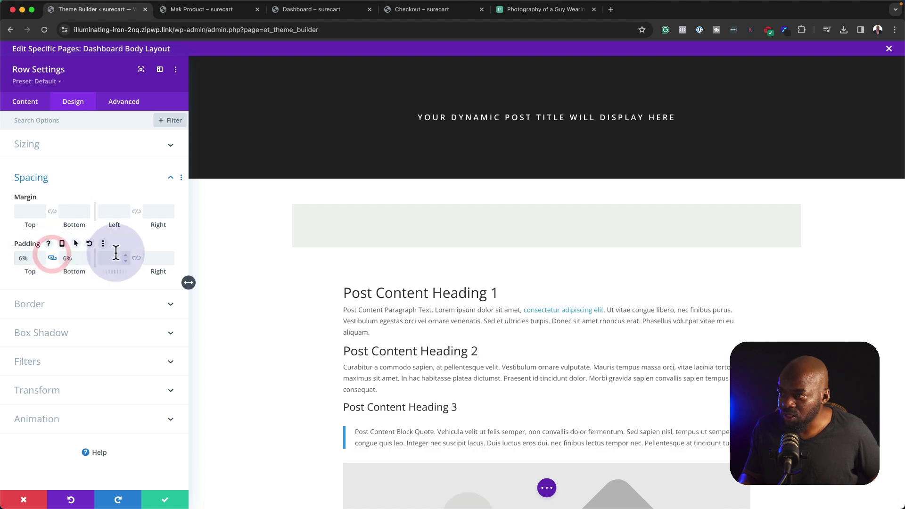
{"action": "type", "text": "65"}
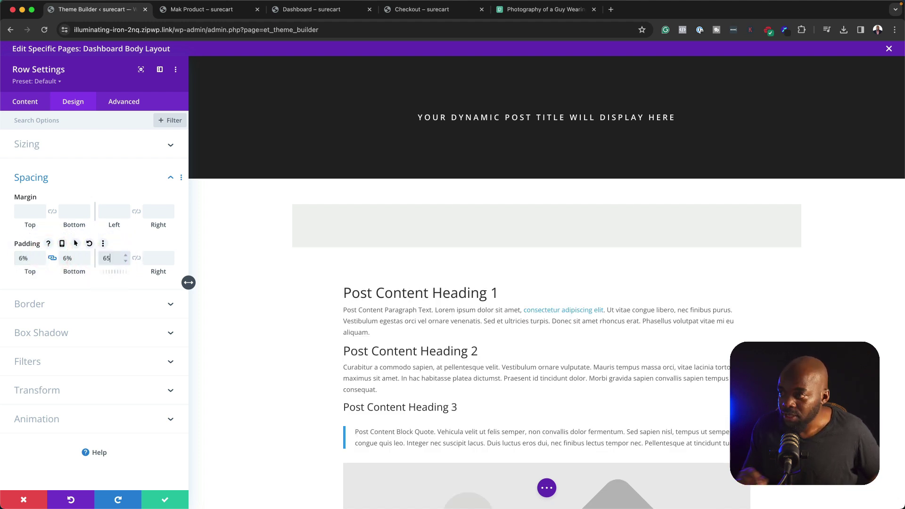
{"action": "left_click", "coordinate": [287, 236]}
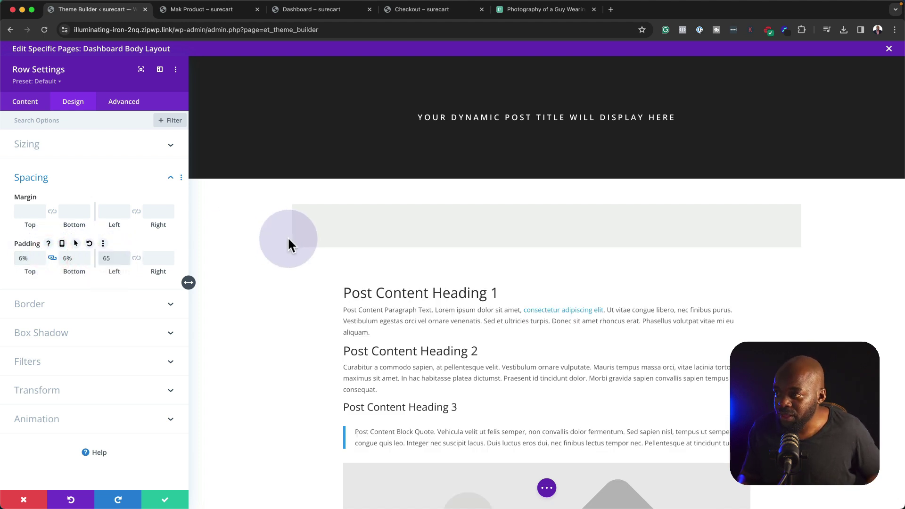
{"action": "left_click", "coordinate": [73, 304]}
{"action": "left_click_drag", "start_coordinate": [46, 163], "coordinate": [46, 163]}
Apply the row settings, close the Dashboard template editor and save the Theme Builder changes.
{"action": "left_click", "coordinate": [182, 497]}
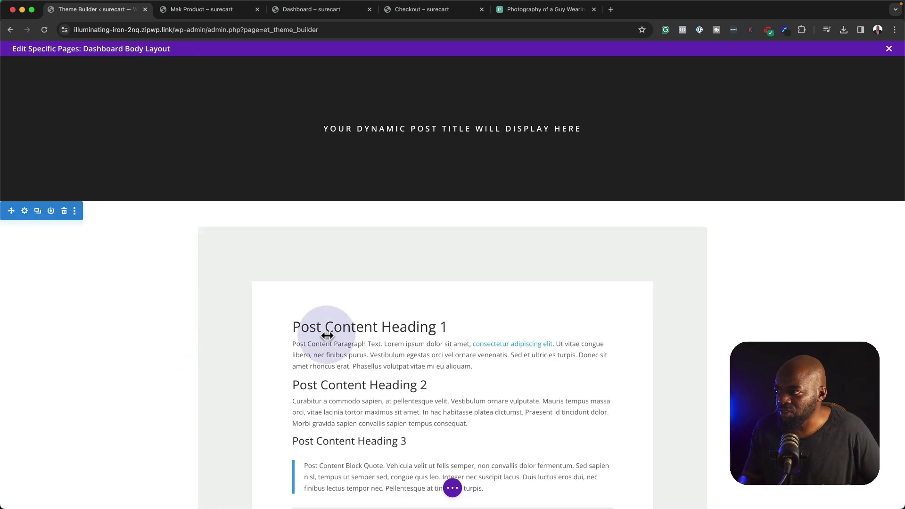
{"action": "scroll", "coordinate": [420, 335], "scroll_direction": "down", "scroll_amount": 3}
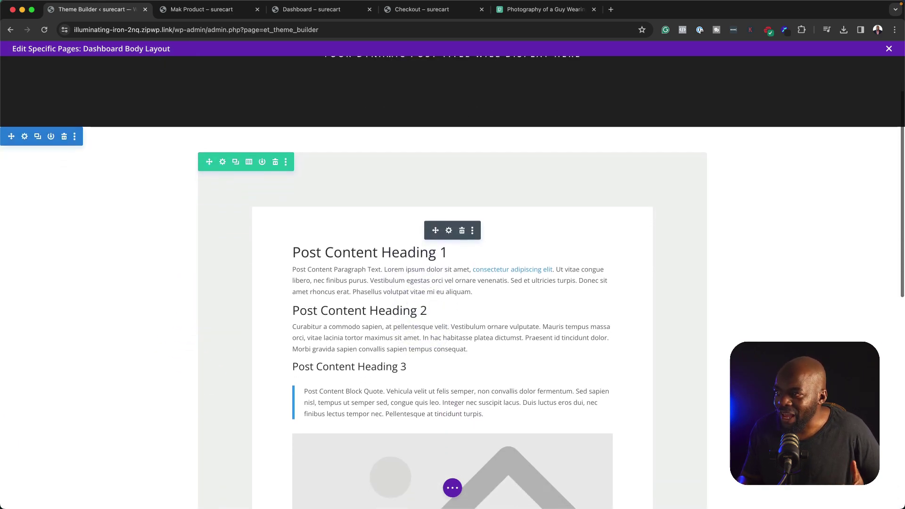
{"action": "scroll", "coordinate": [161, 369], "scroll_direction": "down", "scroll_amount": 10}
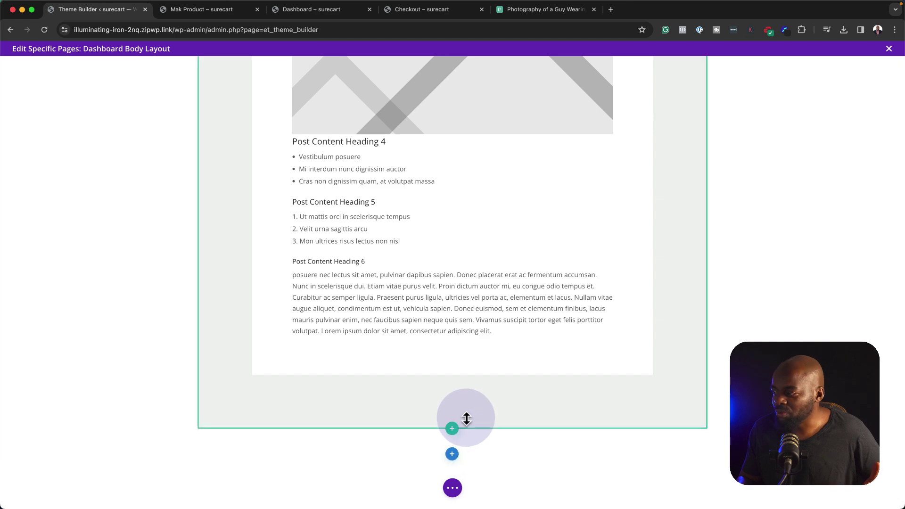
{"action": "scroll", "coordinate": [461, 415], "scroll_direction": "up", "scroll_amount": 10}
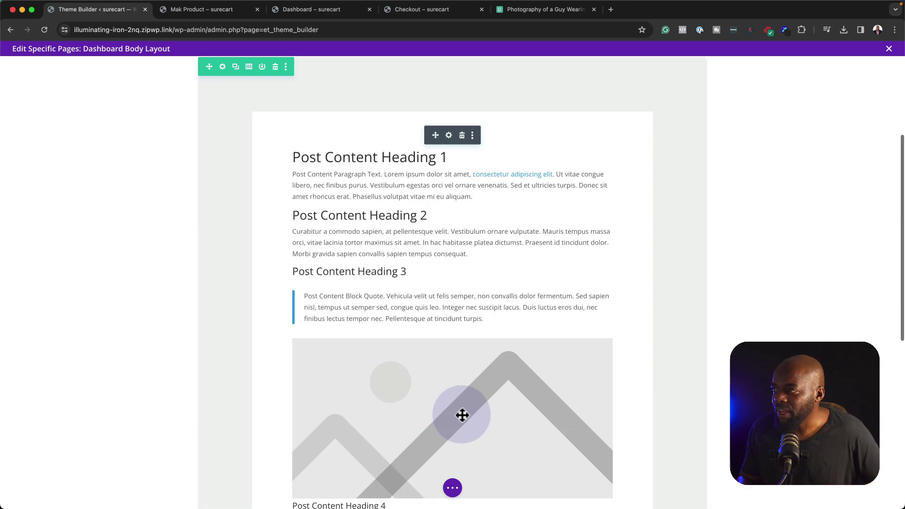
{"action": "scroll", "coordinate": [396, 340], "scroll_direction": "up", "scroll_amount": 3}
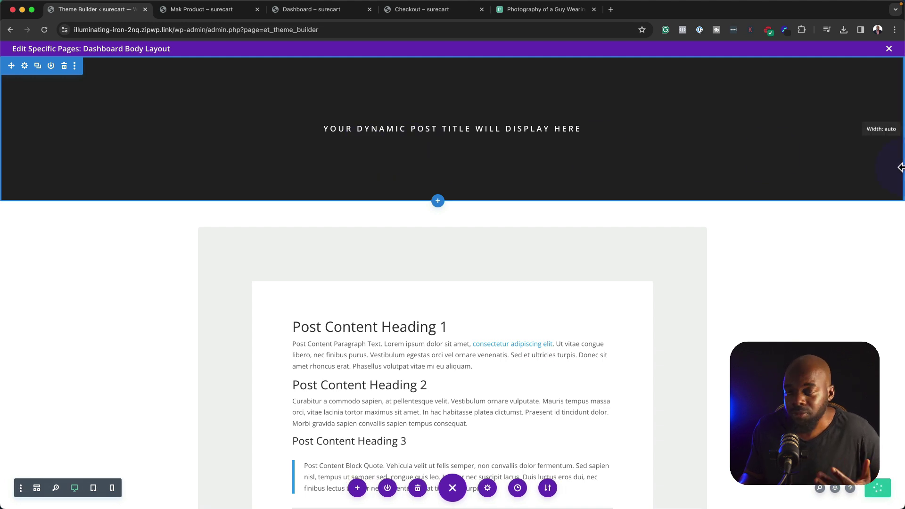
{"action": "left_click", "coordinate": [889, 49]}
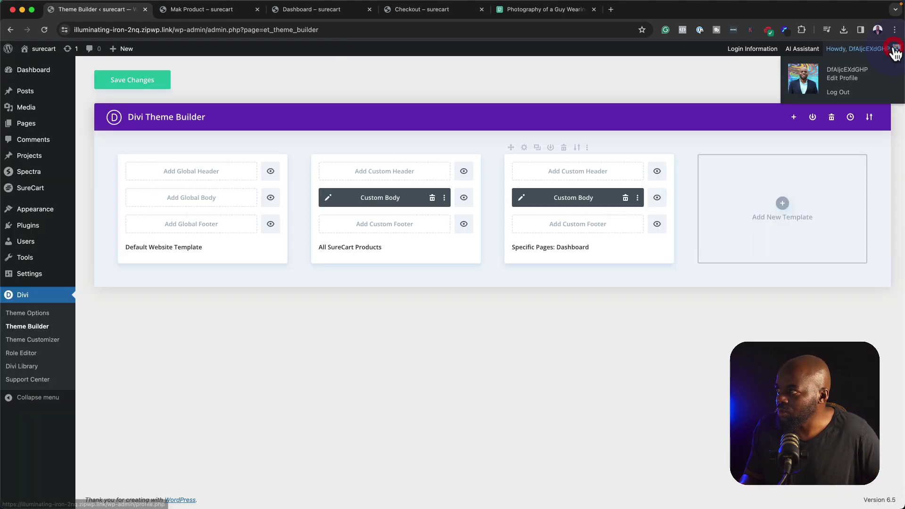
{"action": "left_click", "coordinate": [124, 84]}
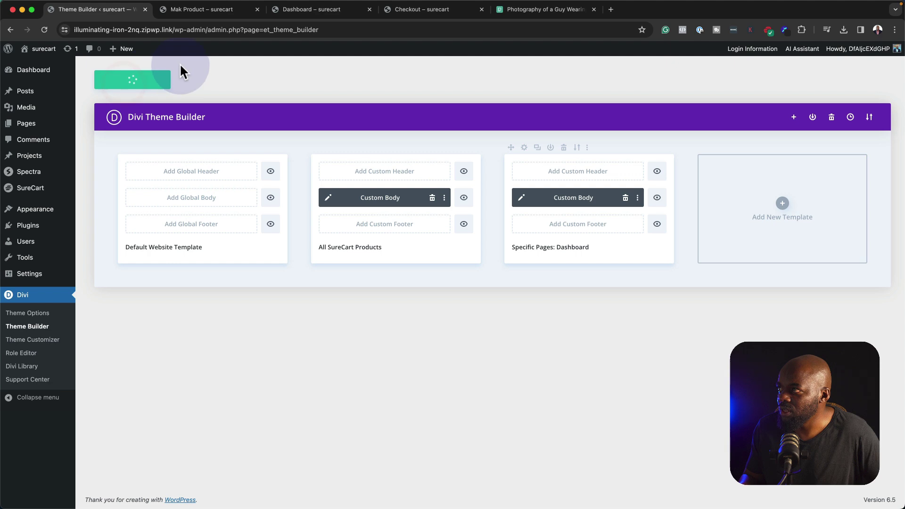
Reload the customer dashboard to check the dark DASHBOARD banner over the gray Plans, Orders, Downloads box.
{"action": "left_click", "coordinate": [289, 10]}
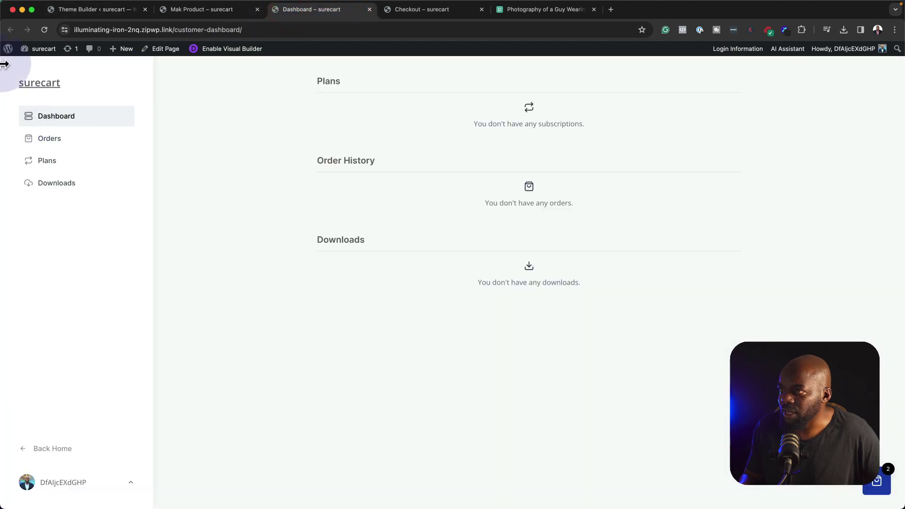
{"action": "left_click", "coordinate": [44, 30]}
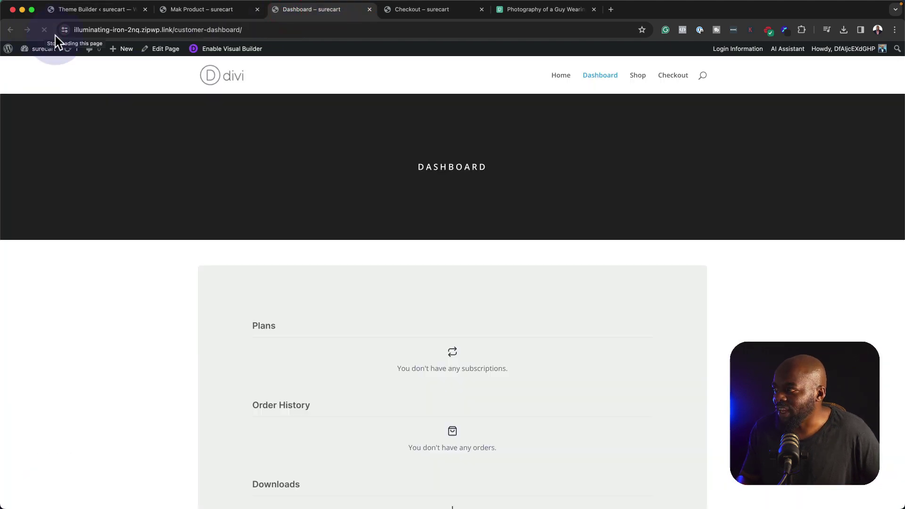
{"action": "scroll", "coordinate": [185, 238], "scroll_direction": "down", "scroll_amount": 5}
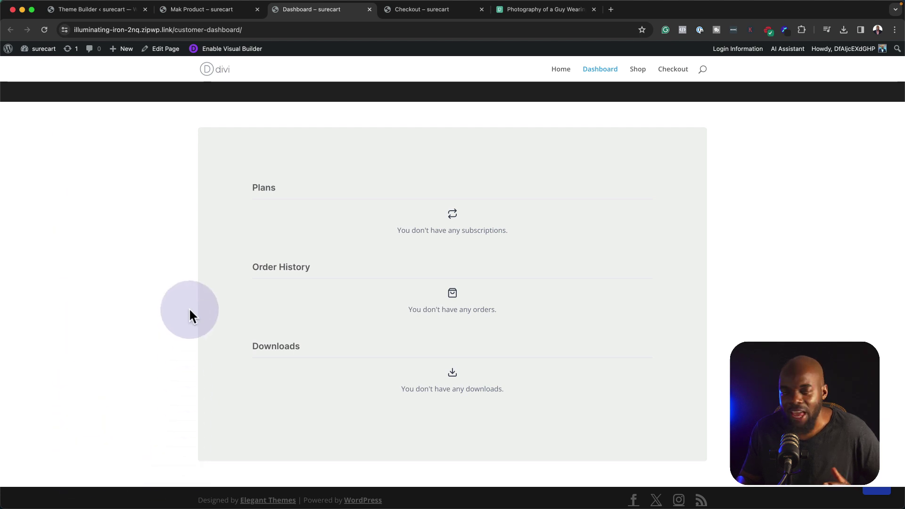
{"action": "scroll", "coordinate": [189, 311], "scroll_direction": "up", "scroll_amount": 5}
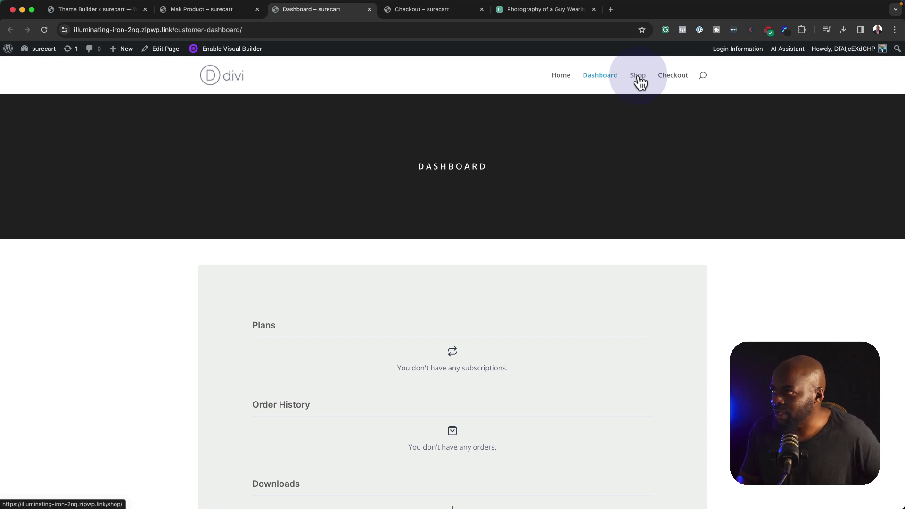
Duplicate the Dashboard template and assign the copy to the Shop page.
{"action": "left_click", "coordinate": [116, 13]}
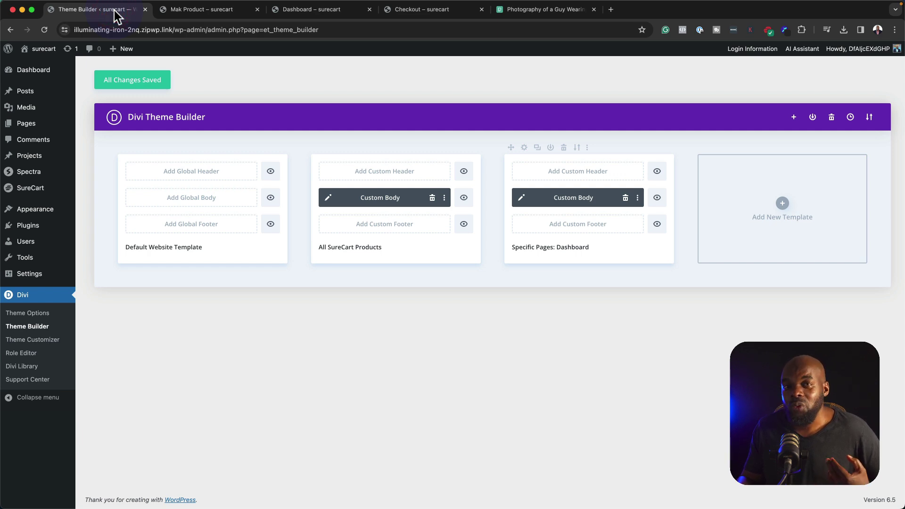
{"action": "left_click", "coordinate": [537, 148]}
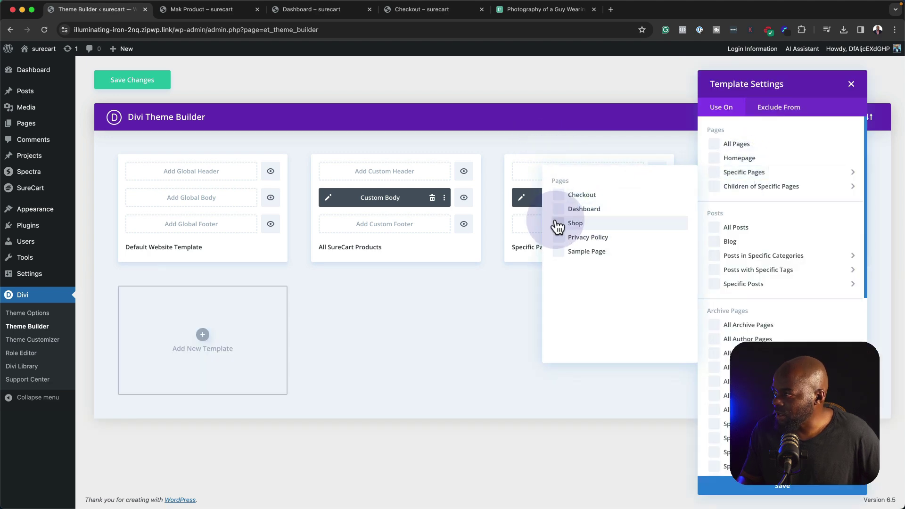
{"action": "left_click", "coordinate": [558, 223]}
{"action": "left_click", "coordinate": [783, 488]}
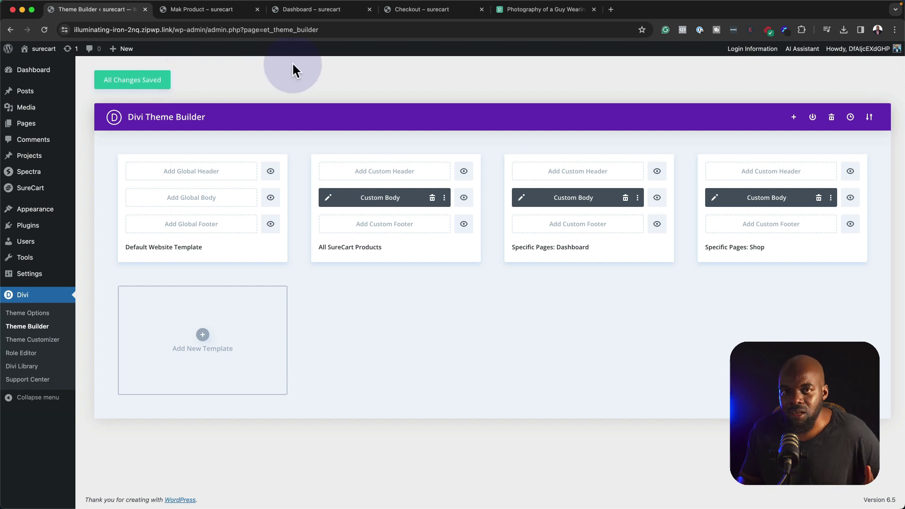
Check the Shop page's dark SHOP banner and gray product grid, then open Mak Product.
{"action": "left_click", "coordinate": [445, 10]}
{"action": "left_click", "coordinate": [291, 14]}
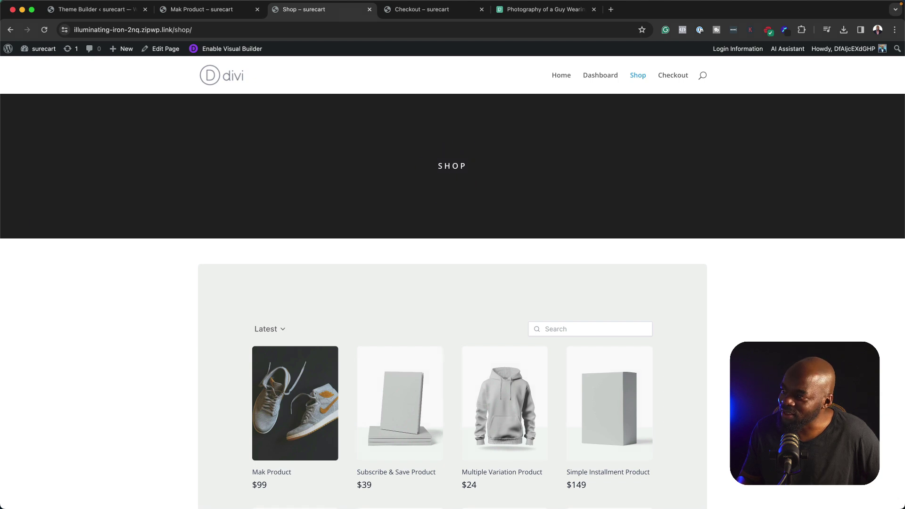
{"action": "scroll", "coordinate": [504, 377], "scroll_direction": "down", "scroll_amount": 5}
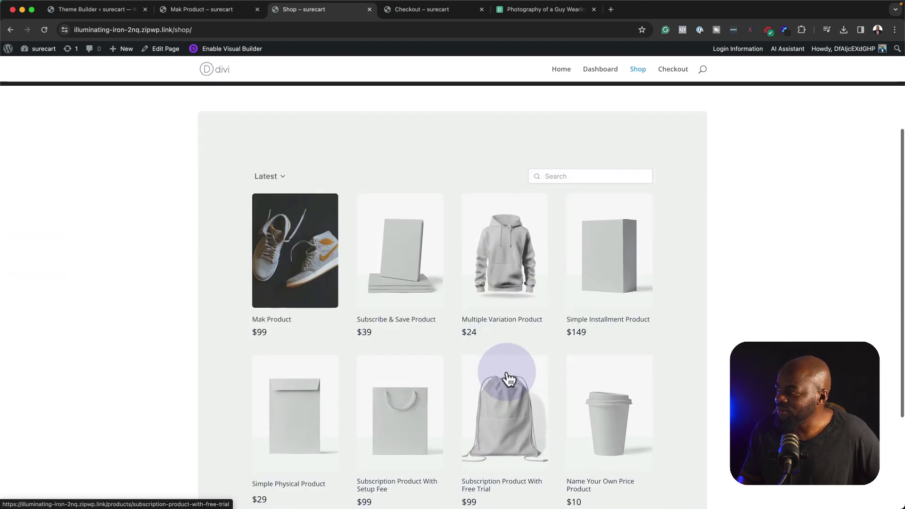
{"action": "left_click", "coordinate": [293, 182]}
{"action": "left_click", "coordinate": [299, 194]}
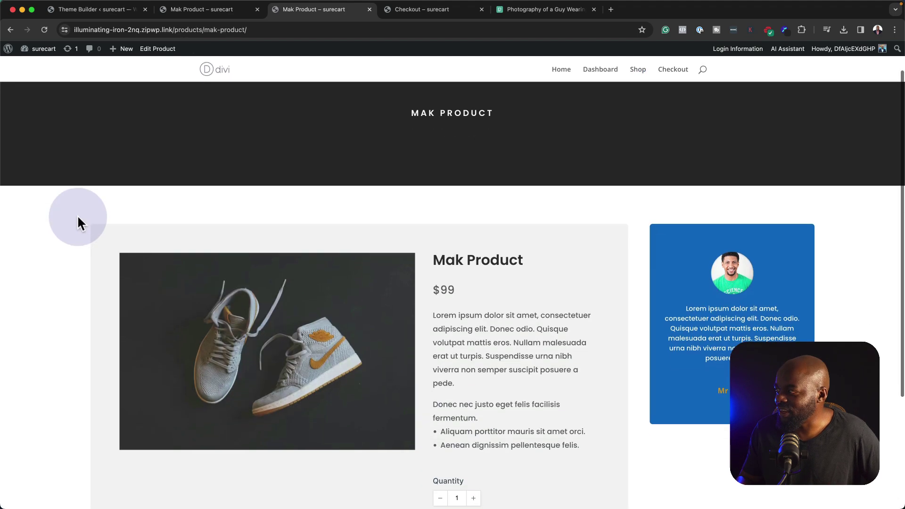
{"action": "scroll", "coordinate": [78, 214], "scroll_direction": "down", "scroll_amount": 3}
{"action": "scroll", "coordinate": [81, 210], "scroll_direction": "up", "scroll_amount": 4}
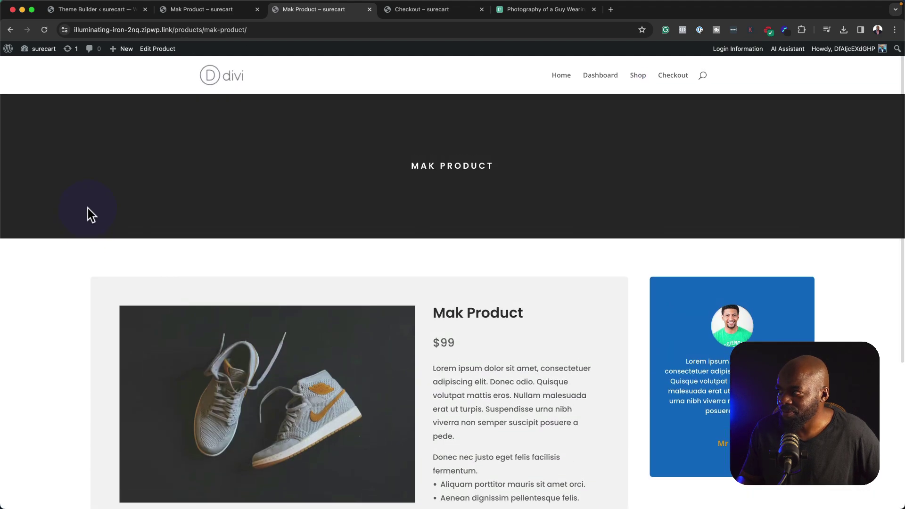